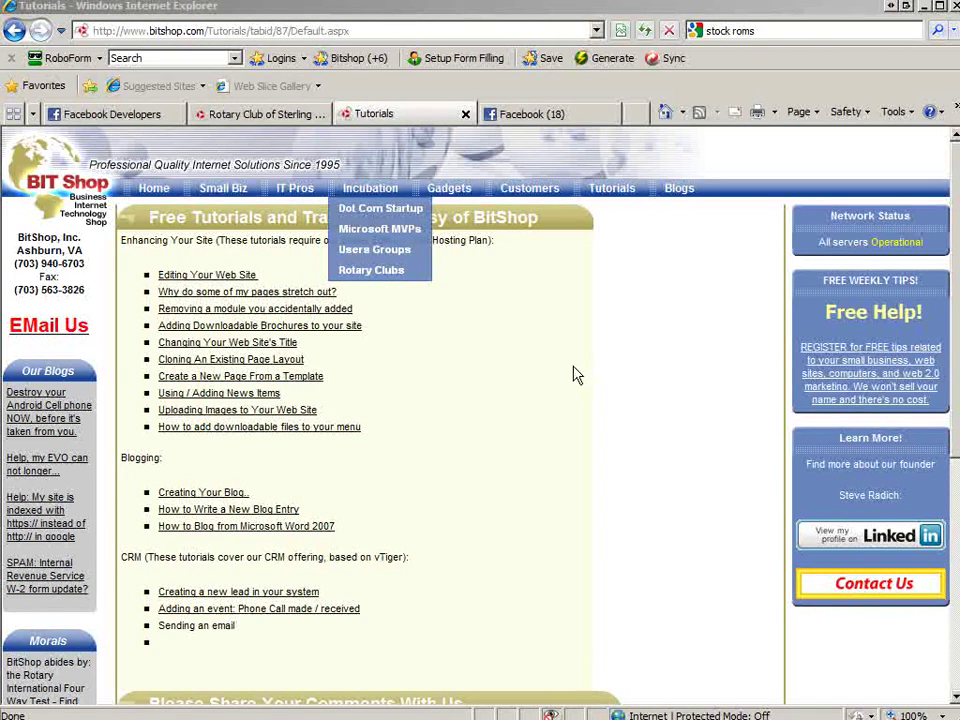
# Step: On the Rotary Club of Sterling site, go to the login page and fill in the saved administrator credentials with RoboForm
pyautogui.click(247, 119)
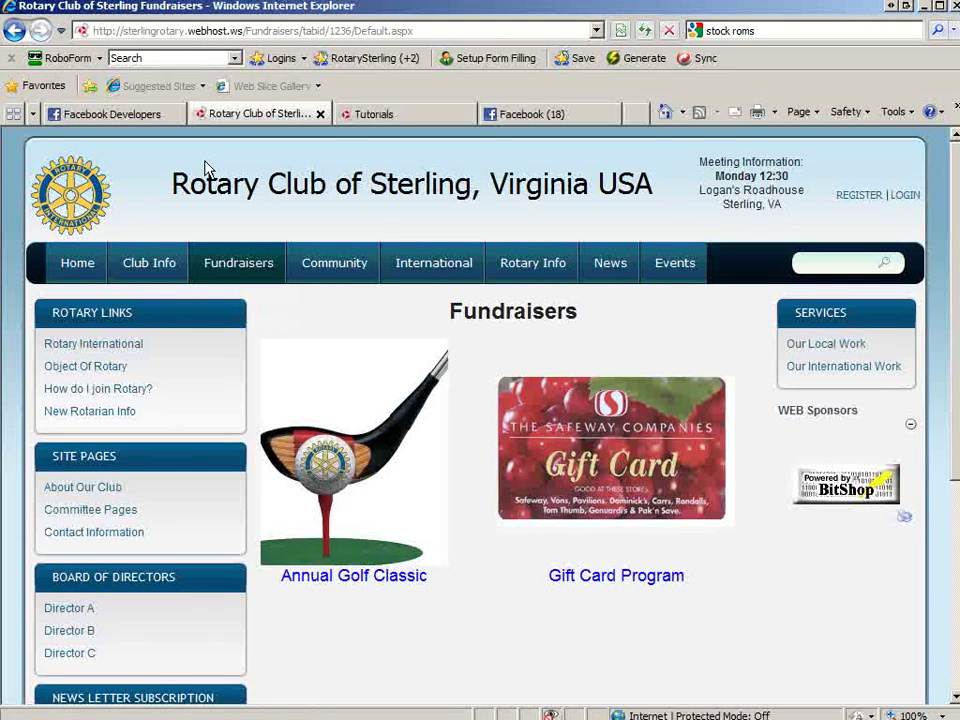
pyautogui.click(905, 196)
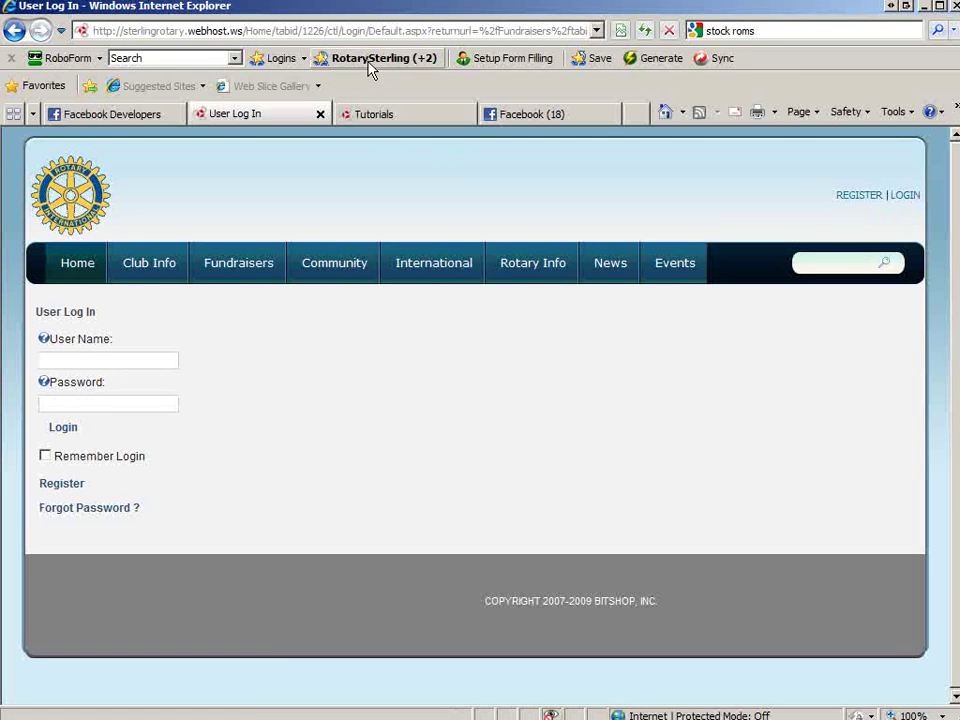
pyautogui.click(320, 60)
# Step: Submit the login and open the BottomPane footer's Edit Text editor in Source view
pyautogui.click(66, 428)
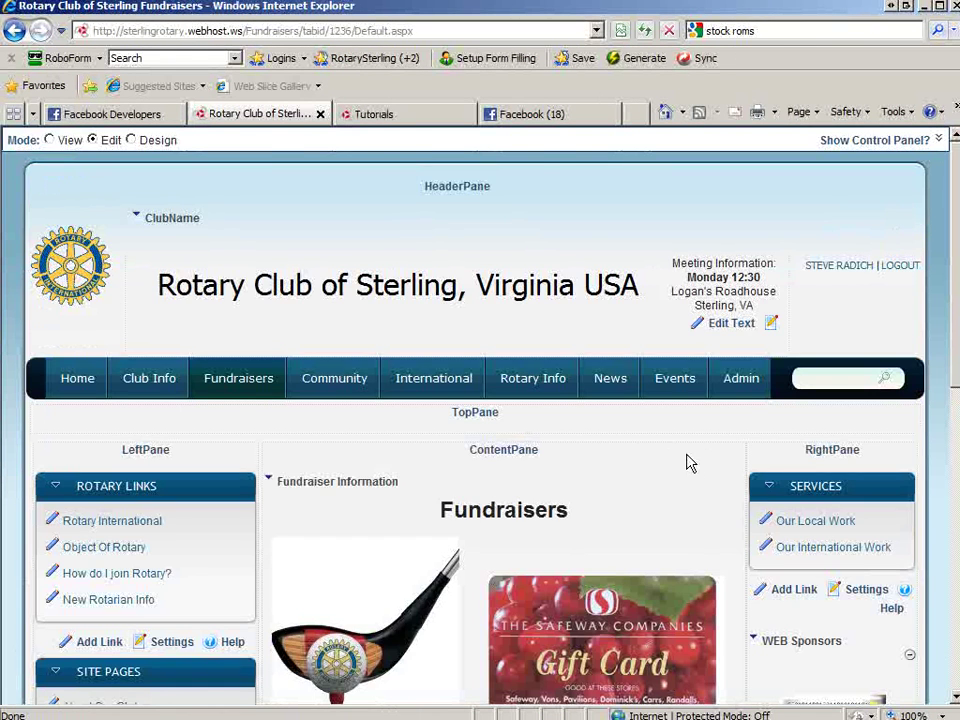
pyautogui.scroll(-6, 817, 612)
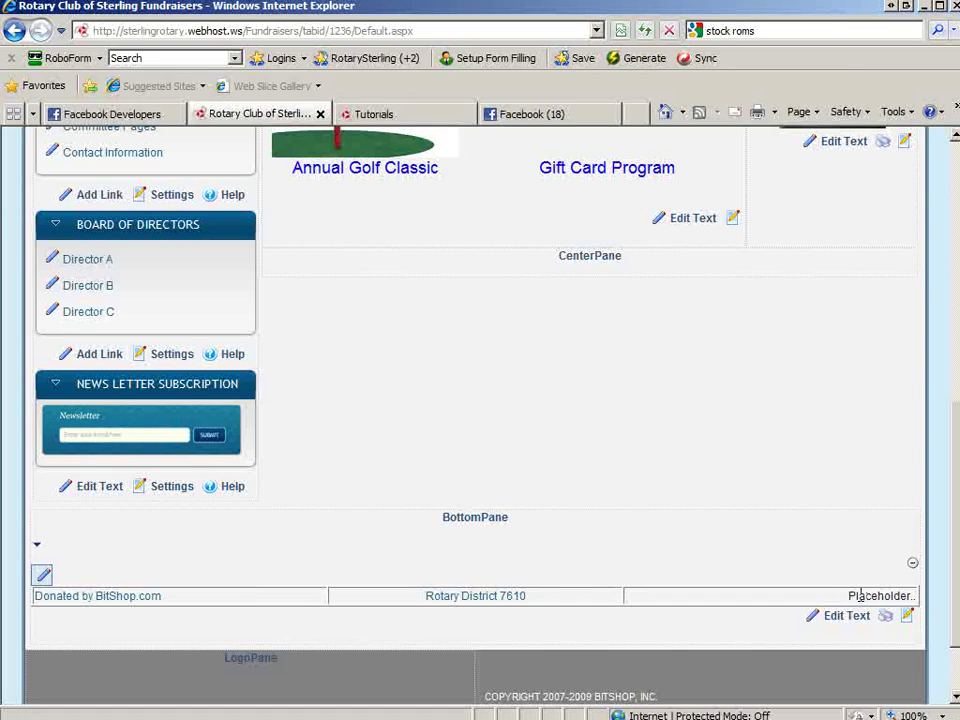
pyautogui.click(831, 621)
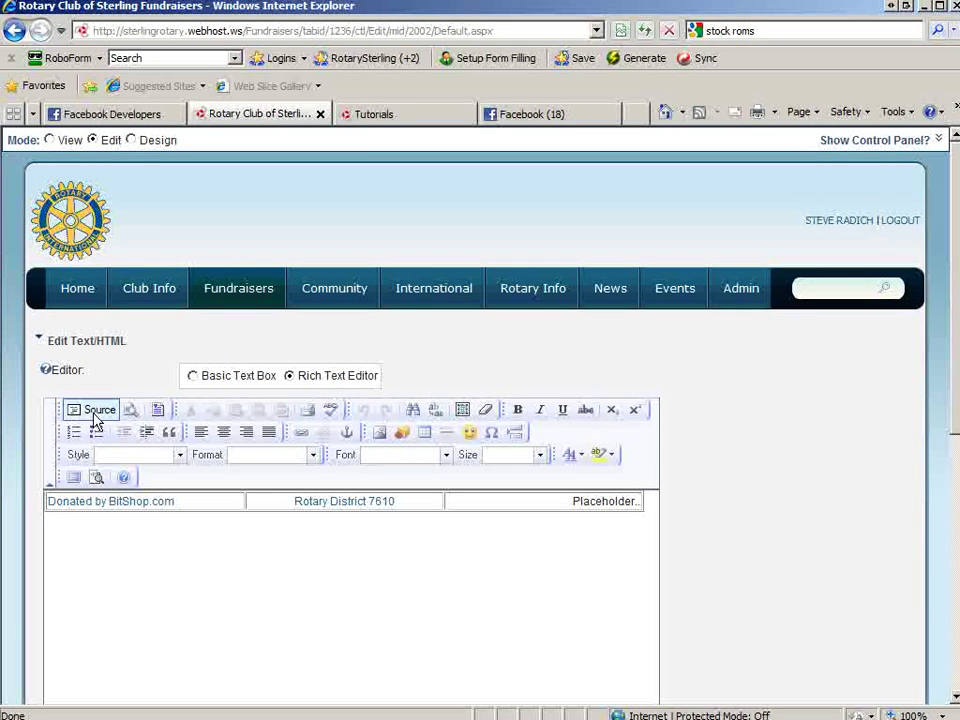
pyautogui.click(97, 412)
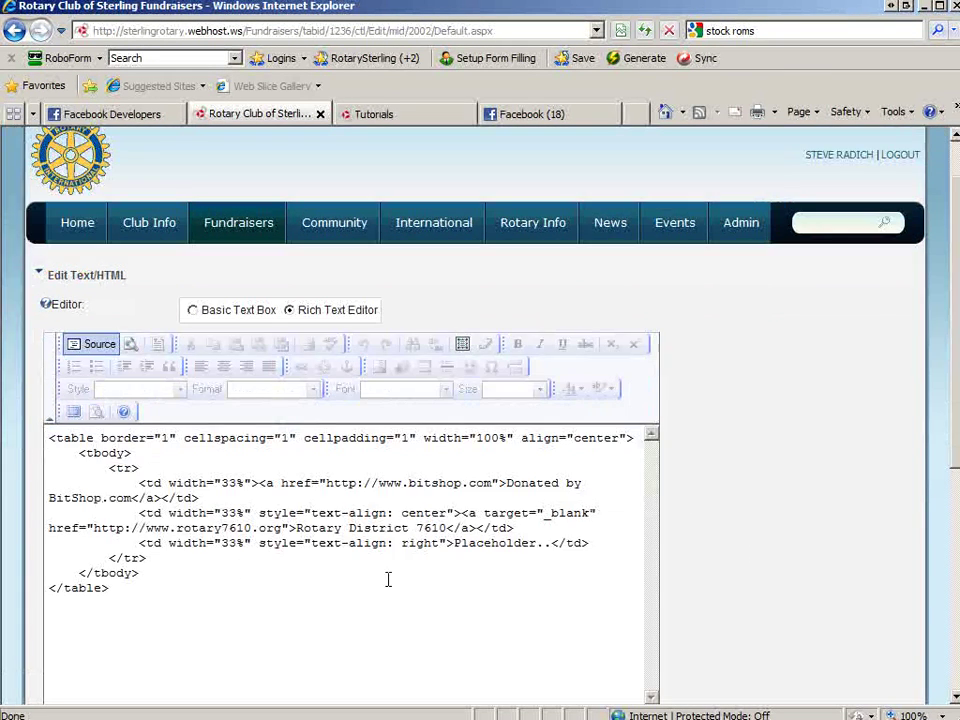
# Step: Delete 'Placeholder..' from the footer's right-hand cell, leaving empty lines for new code
pyautogui.moveTo(455, 543); pyautogui.dragTo(544, 550)
pyautogui.click(461, 543)
pyautogui.press('Left')
pyautogui.press('Return')
pyautogui.press('Return')
pyautogui.hotkey('shift', 'Right')
pyautogui.hotkey('shift', 'Right')
pyautogui.hotkey('shift', 'Right')
pyautogui.hotkey('shift', 'Right')
pyautogui.hotkey('shift', 'Right')
pyautogui.hotkey('shift', 'Right')
pyautogui.hotkey('shift', 'Right')
pyautogui.hotkey('shift', 'Right')
pyautogui.hotkey('shift', 'Right')
pyautogui.hotkey('shift', 'Right')
pyautogui.hotkey('shift', 'Right')
pyautogui.hotkey('shift', 'Right')
pyautogui.hotkey('shift', 'Right')
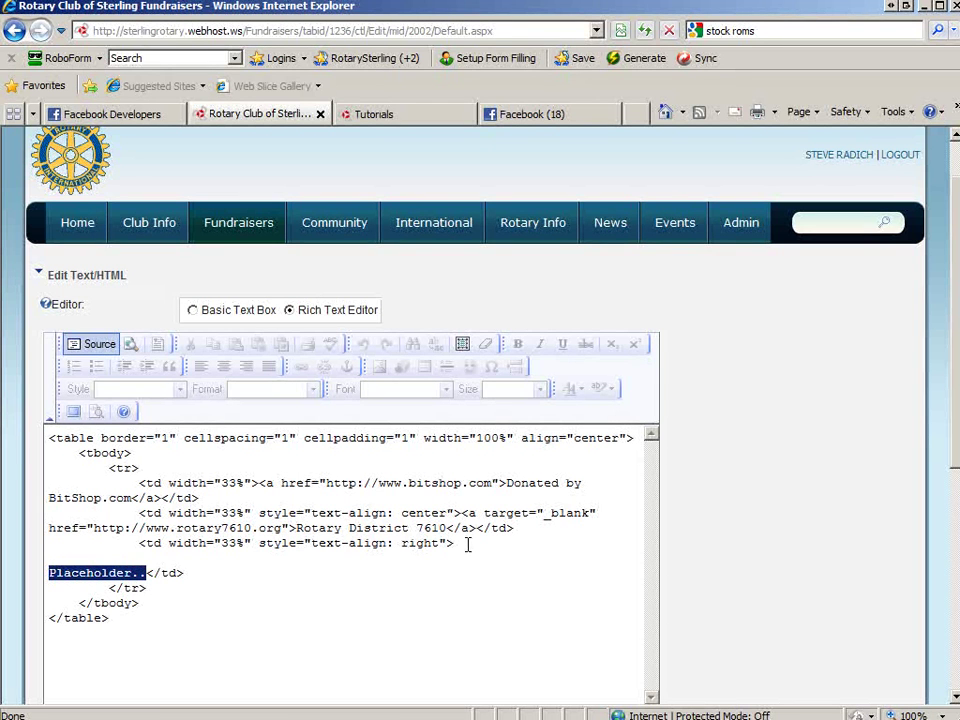
pyautogui.press('Delete')
pyautogui.press('Return')
pyautogui.press('Up')
pyautogui.press('Up')
pyautogui.press('Return')
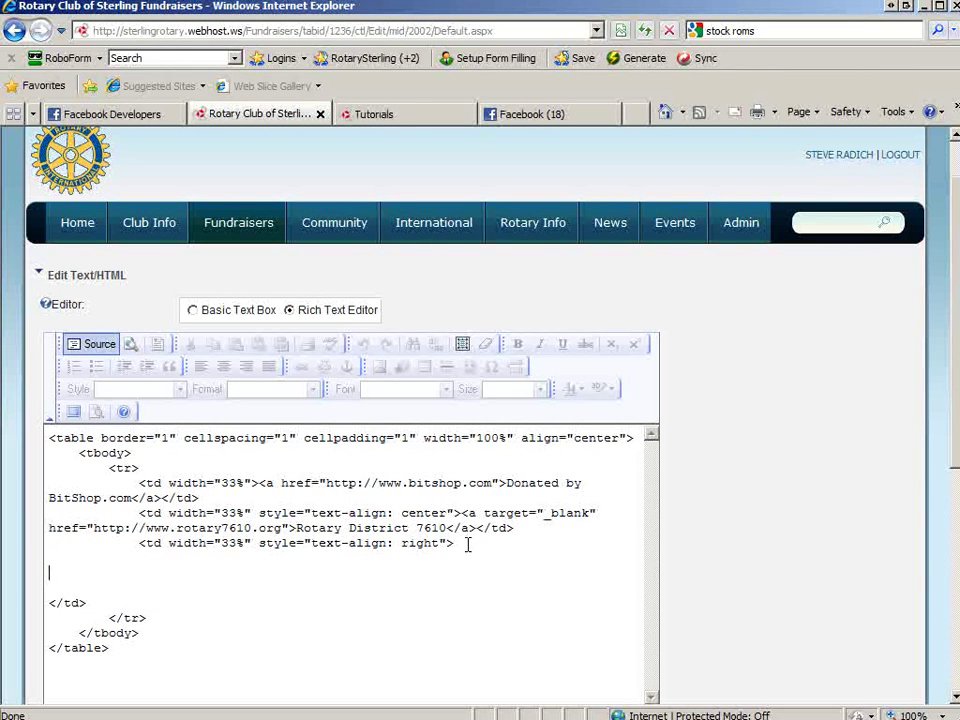
# Step: Open the Like Box plugin page from Facebook Developers' Social plugins list
pyautogui.click(115, 117)
pyautogui.click(280, 31)
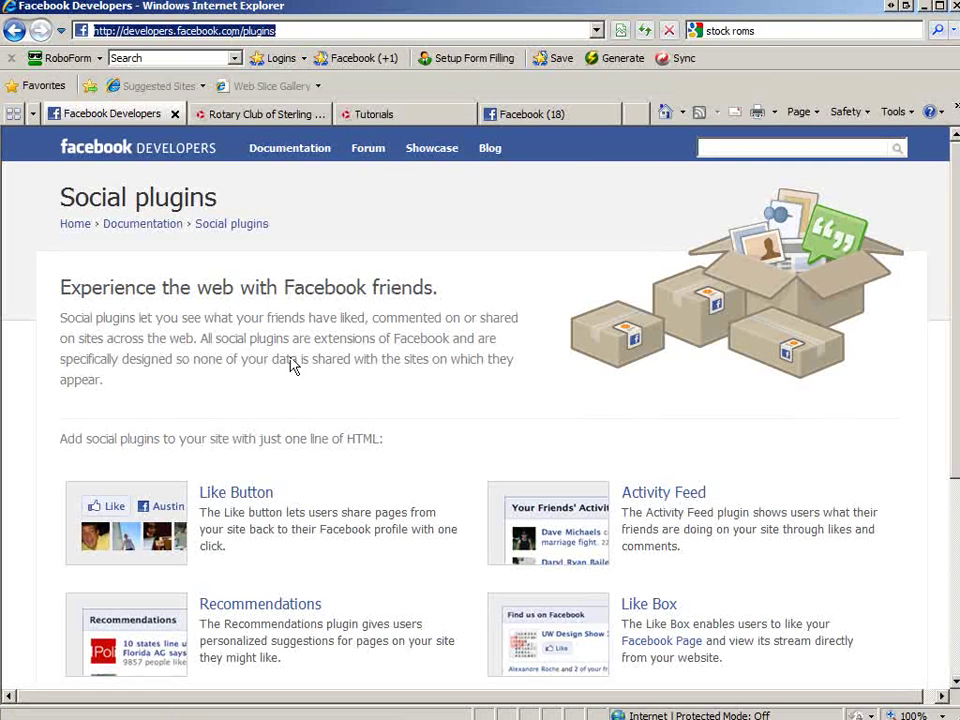
pyautogui.click(665, 612)
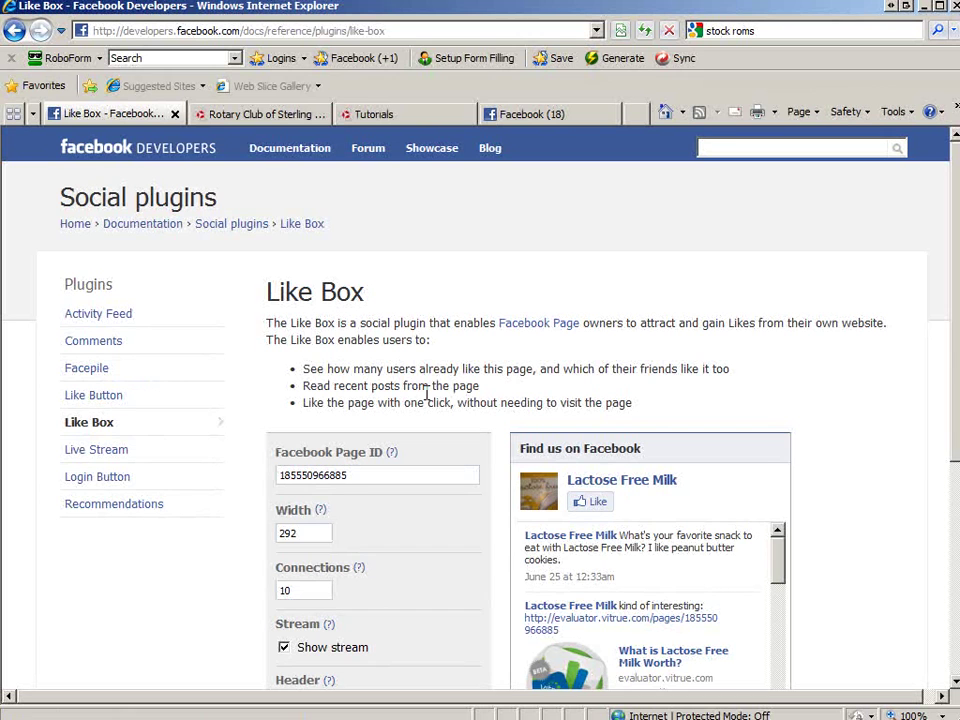
# Step: Navigate through Ads and Pages to the Rotary Club of Sterling Facebook page
pyautogui.click(550, 118)
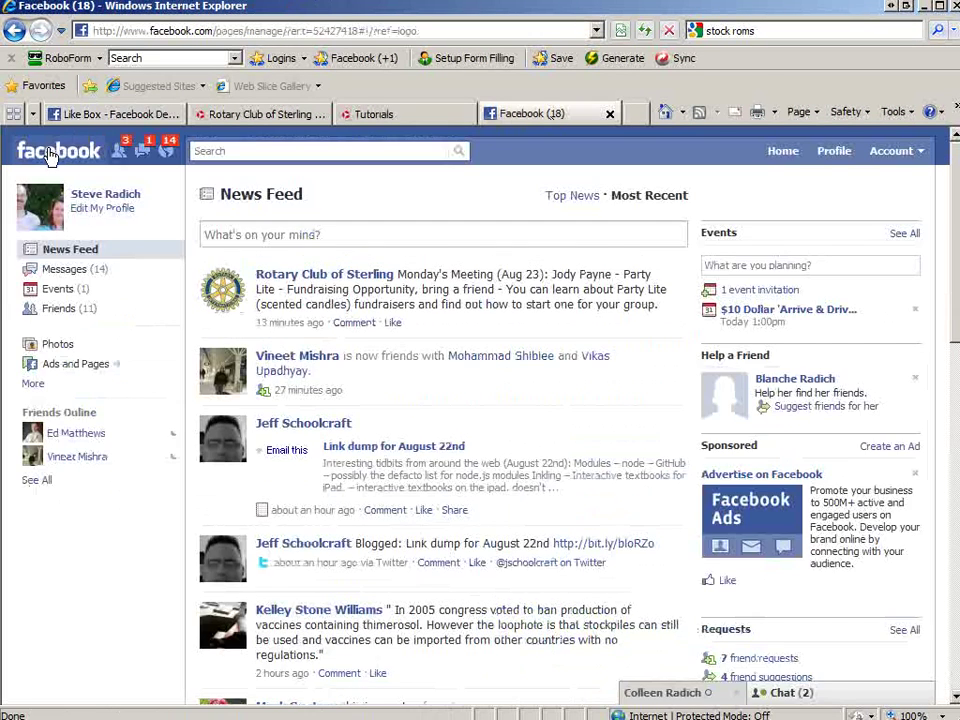
pyautogui.click(50, 153)
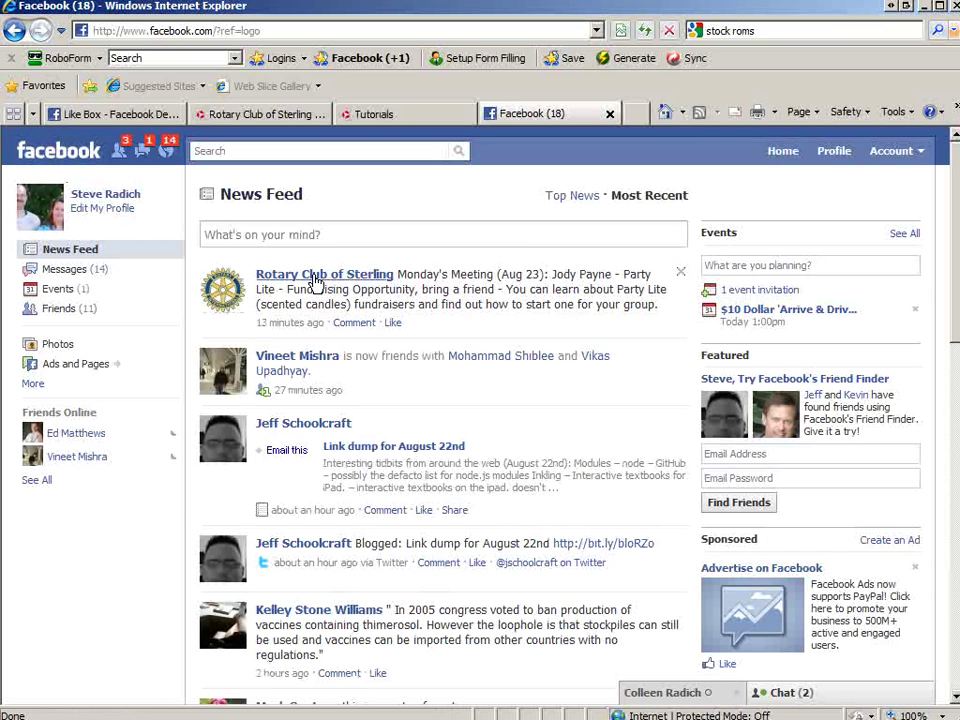
pyautogui.click(58, 368)
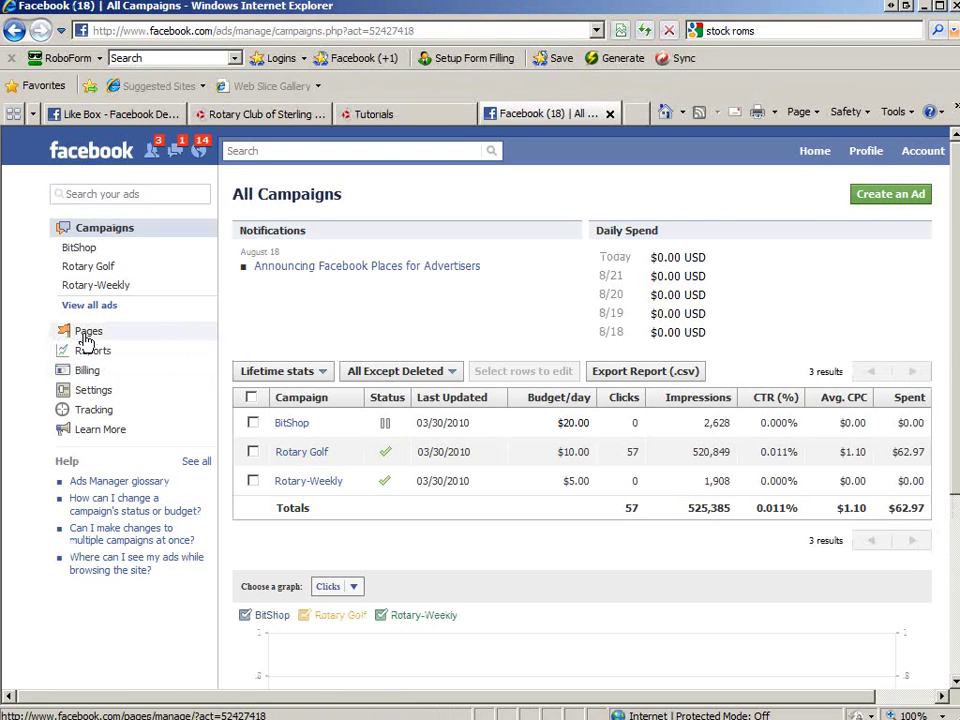
pyautogui.click(85, 336)
pyautogui.click(165, 377)
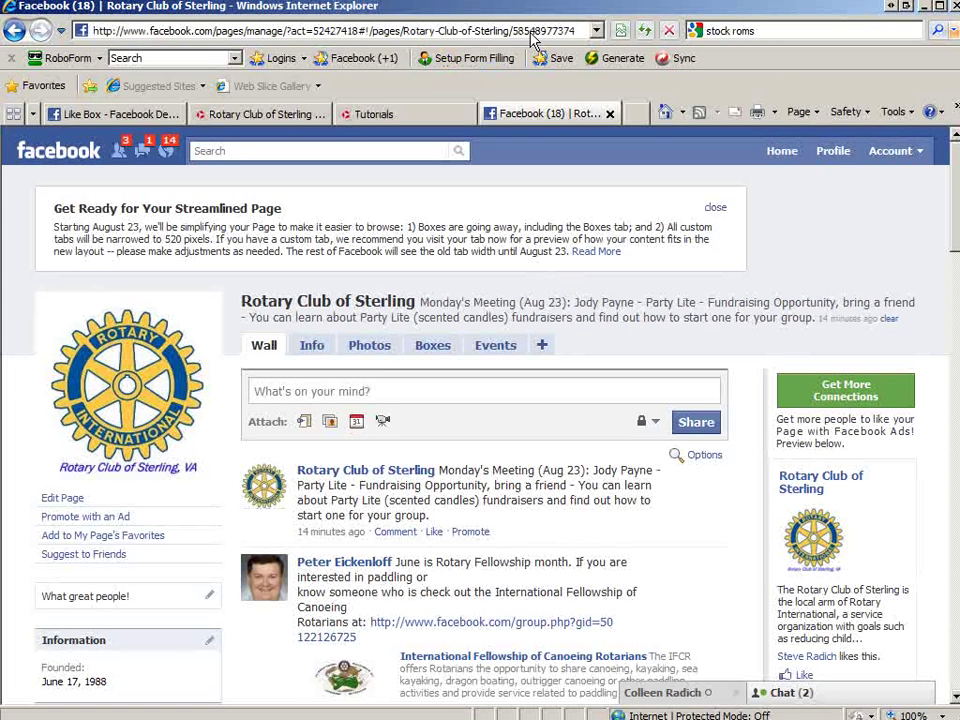
# Step: Select and copy the numeric page ID at the end of the page's web address
pyautogui.click(514, 33)
pyautogui.moveTo(514, 30); pyautogui.dragTo(548, 30)
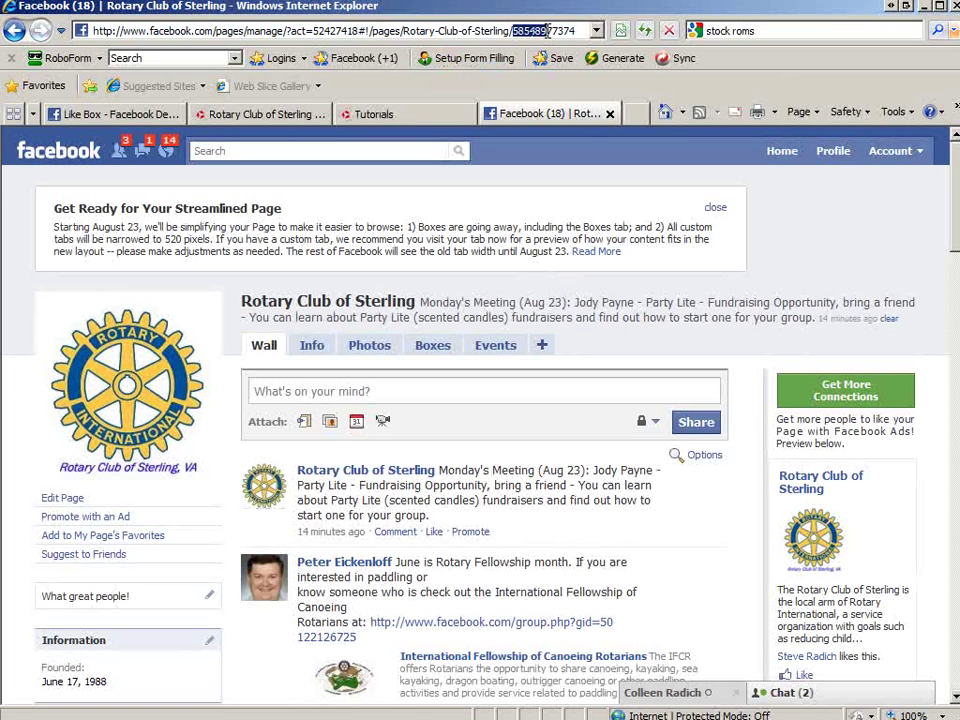
pyautogui.click(491, 30)
pyautogui.press('End')
pyautogui.hotkey('ctrl', 'shift', 'Left')
pyautogui.rightClick(543, 32)
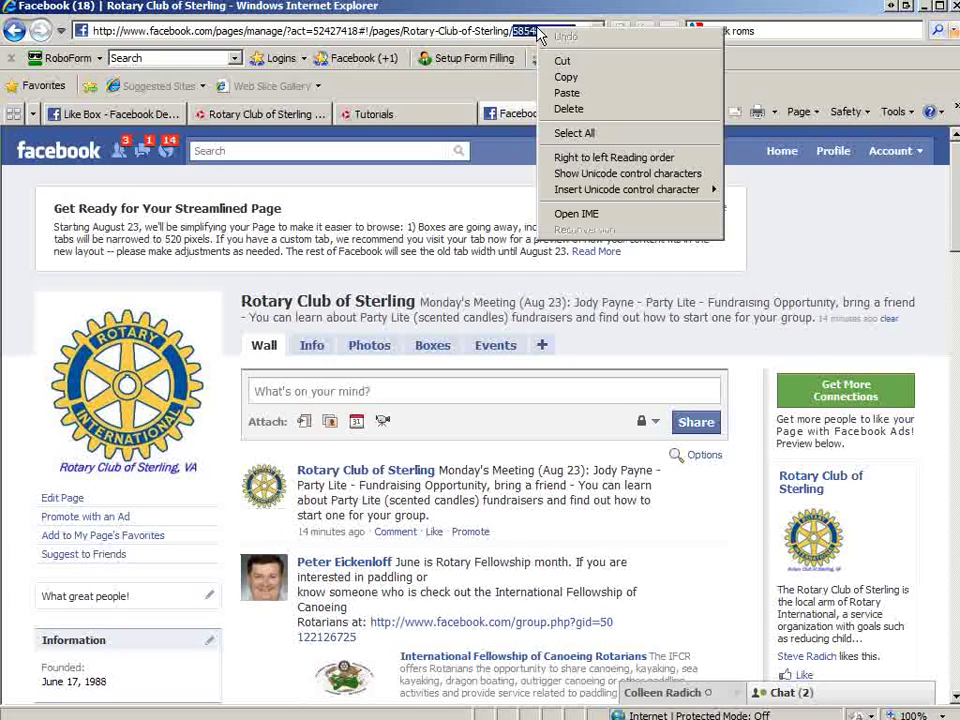
pyautogui.click(568, 80)
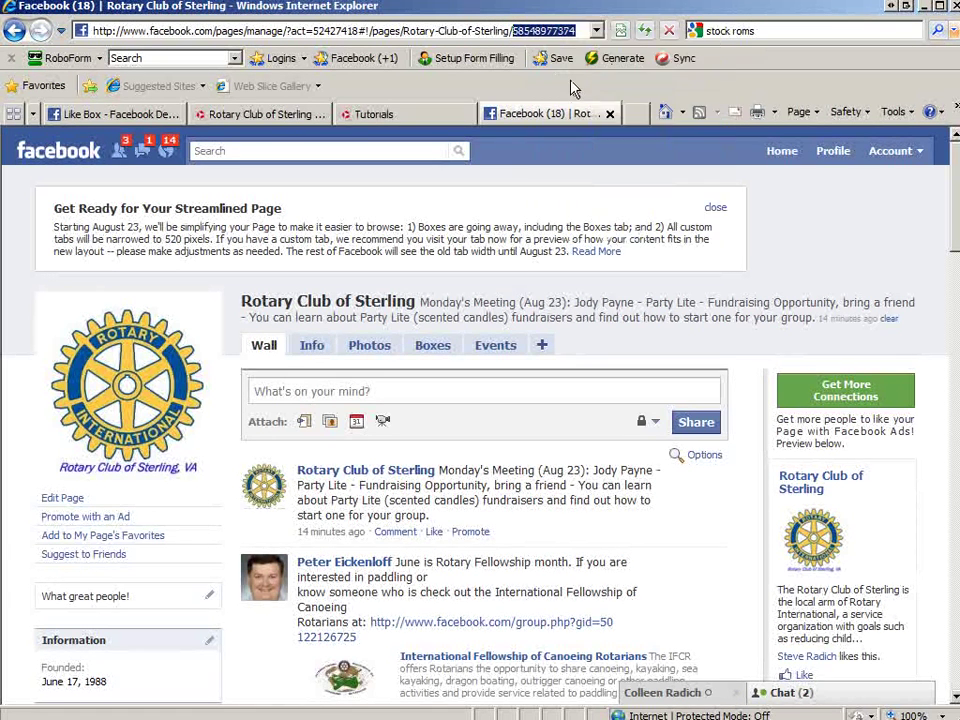
# Step: Replace the sample Facebook Page ID in the Like Box configurator with the Rotary page ID
pyautogui.click(168, 116)
pyautogui.moveTo(371, 470); pyautogui.dragTo(236, 482)
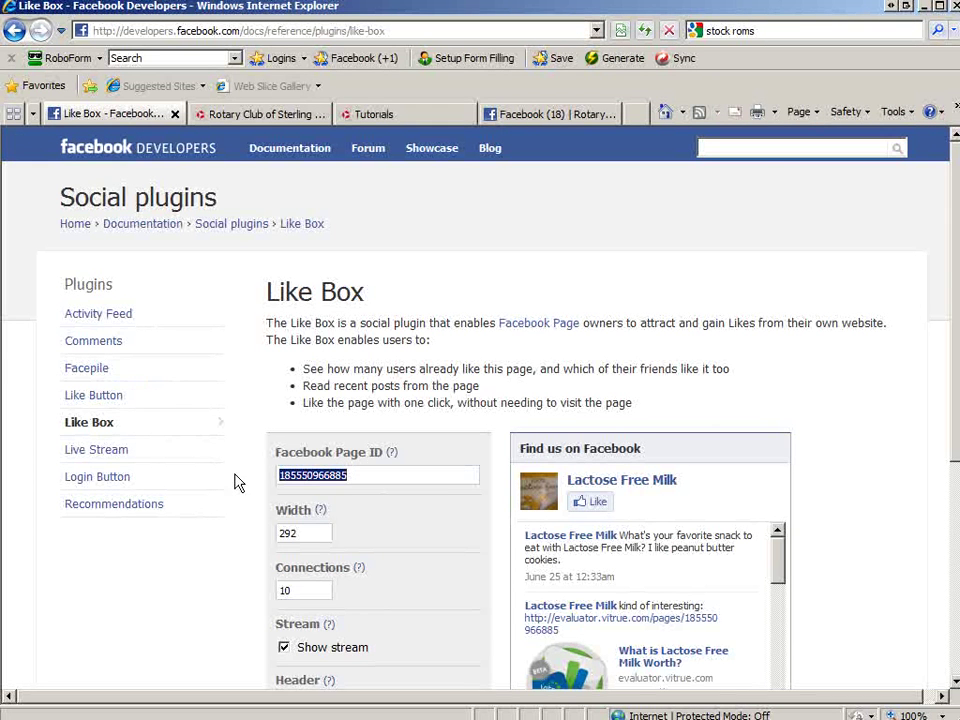
pyautogui.rightClick(310, 478)
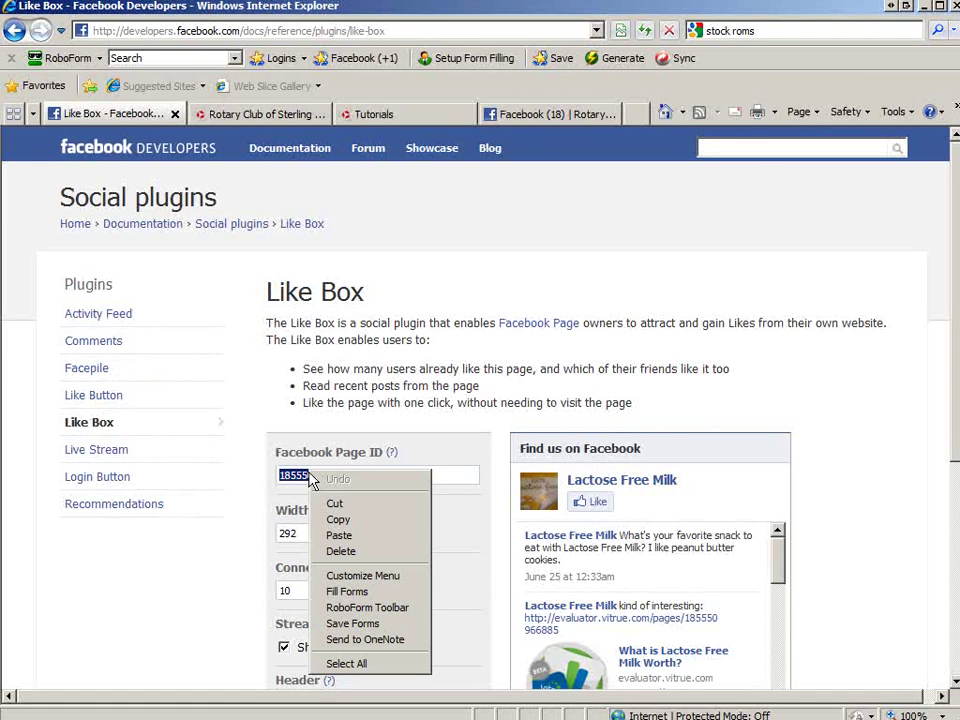
pyautogui.click(349, 541)
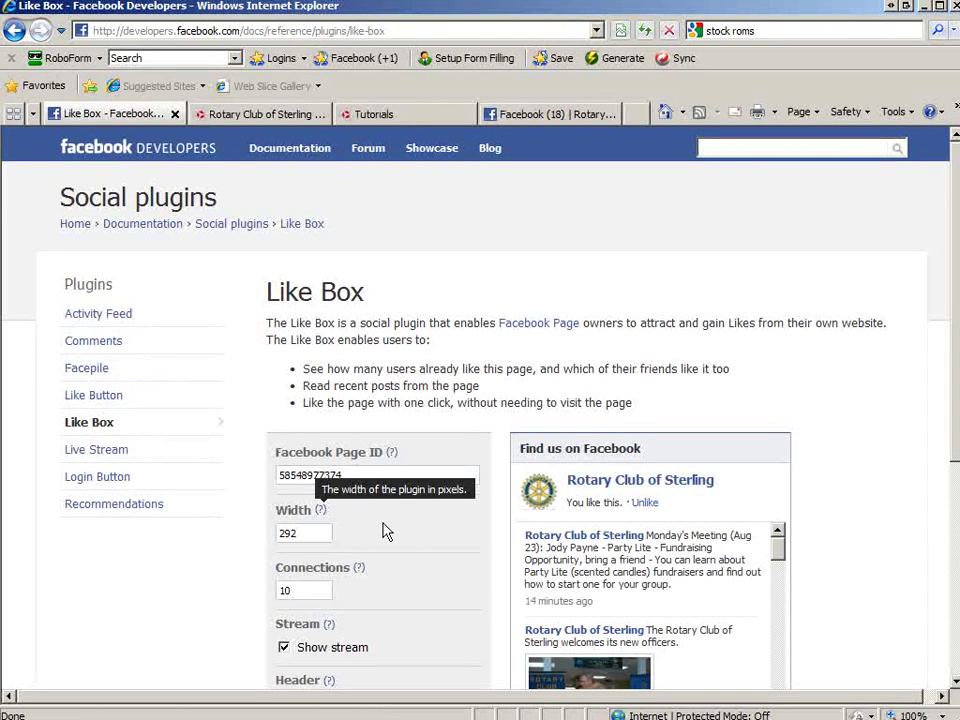
# Step: Set Connections to 0, turn off Show stream and Show header, and refresh the preview
pyautogui.scroll(-2, 296, 505)
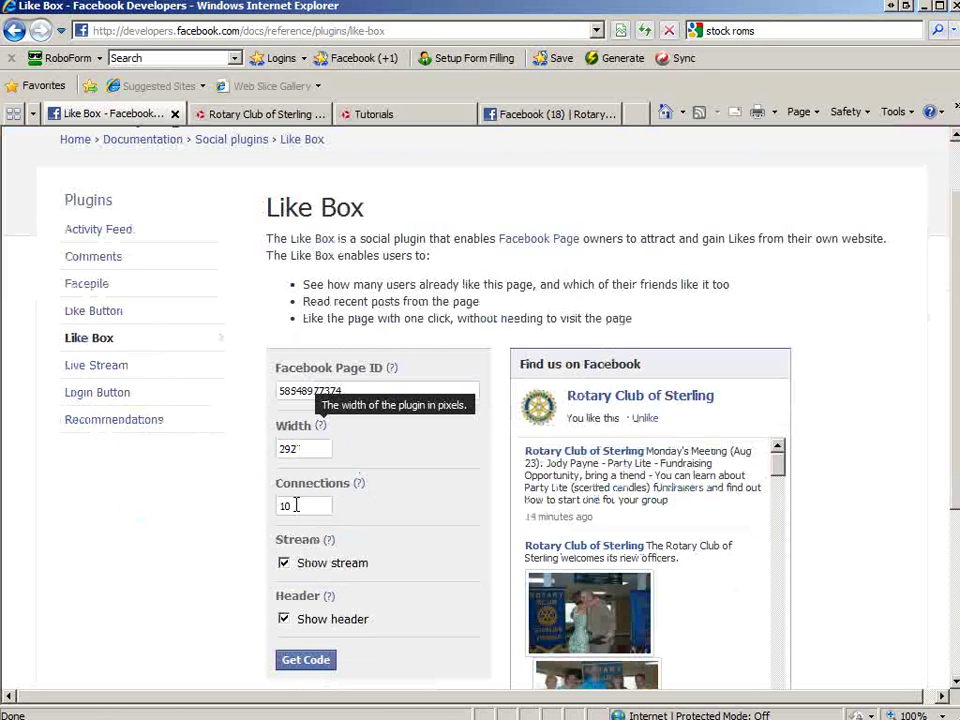
pyautogui.scroll(-4, 296, 505)
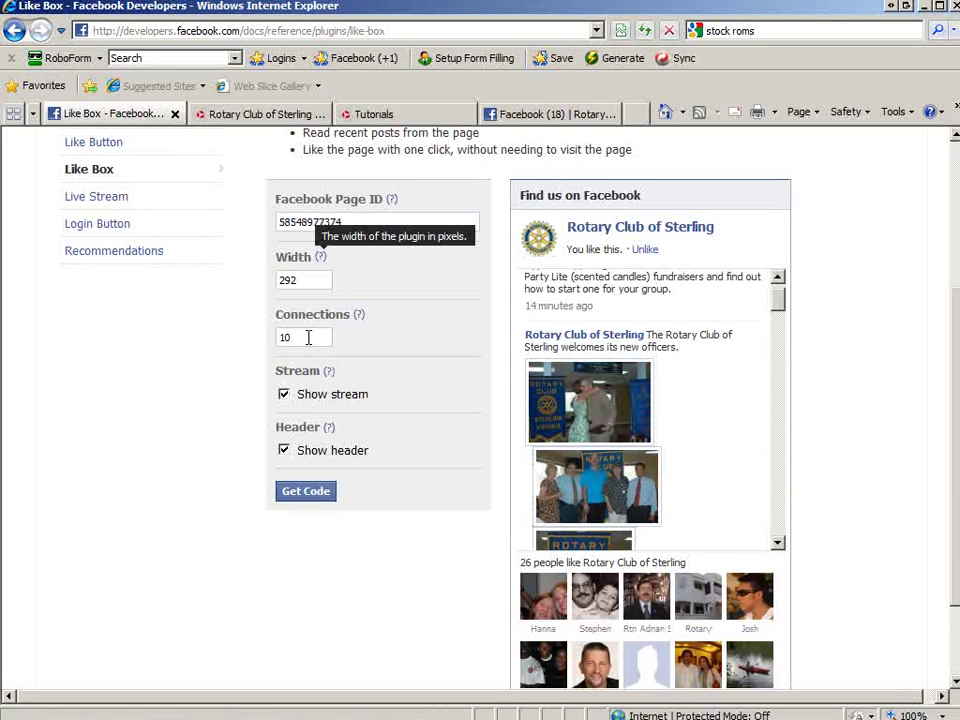
pyautogui.moveTo(306, 337); pyautogui.dragTo(235, 333)
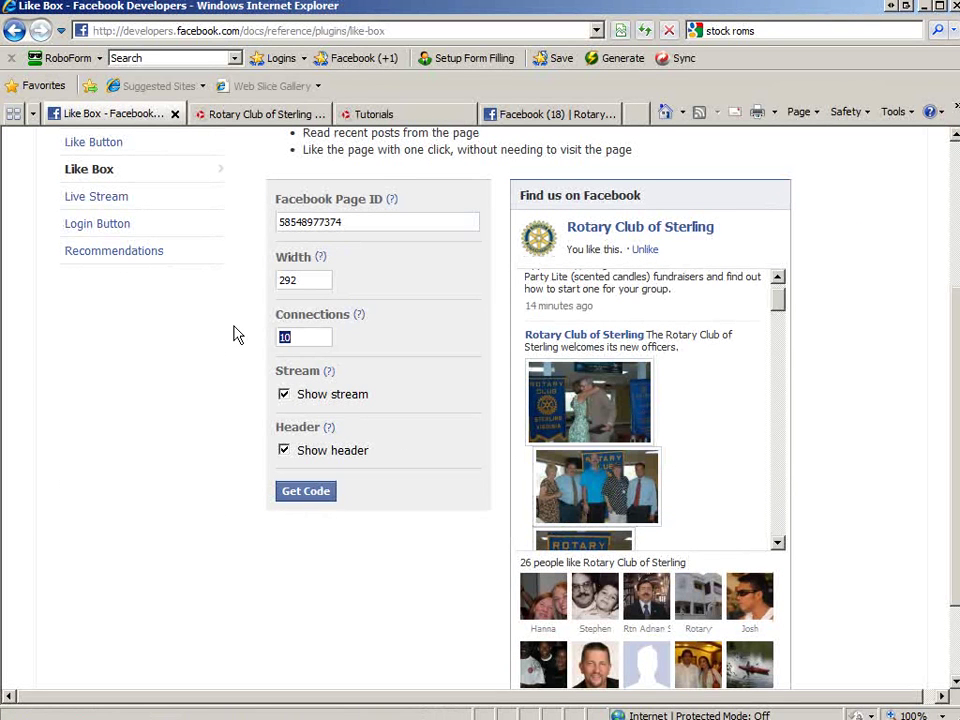
pyautogui.write('0')
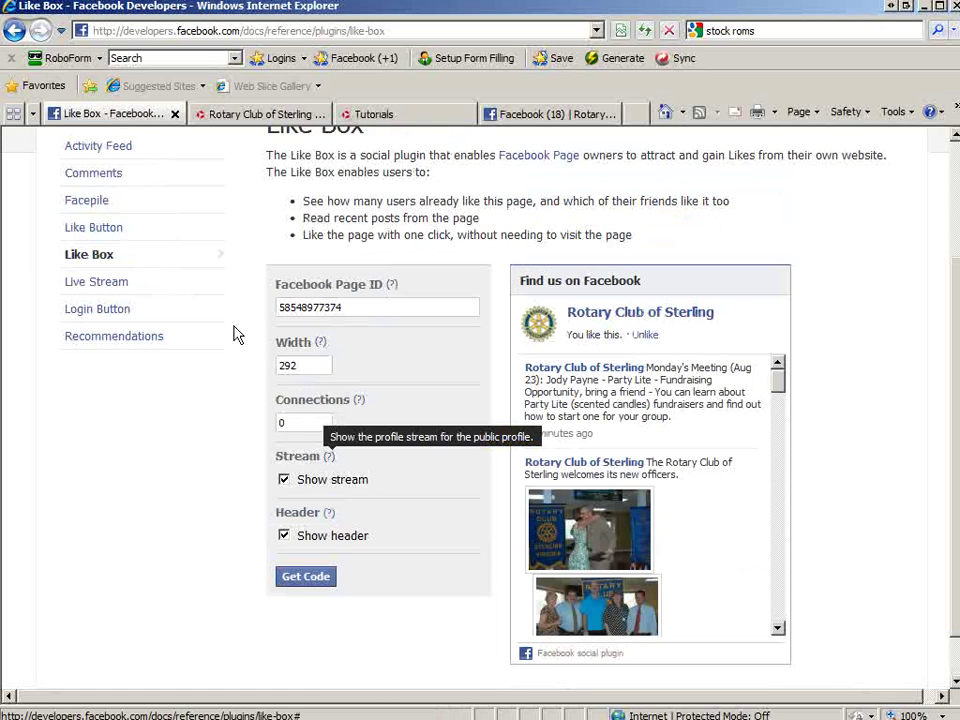
pyautogui.click(285, 480)
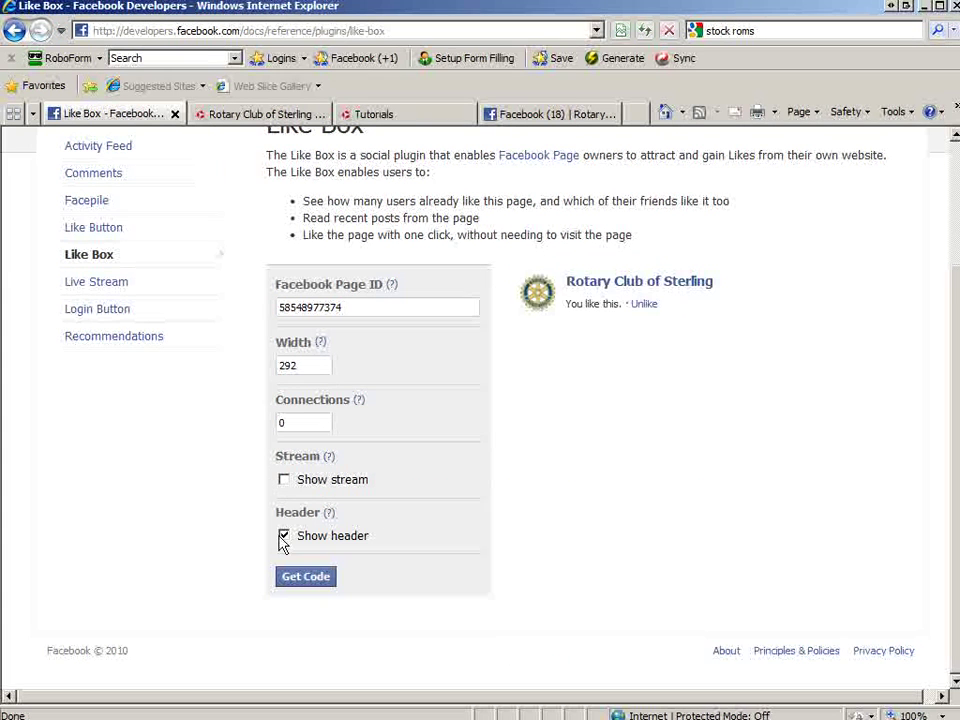
pyautogui.click(284, 537)
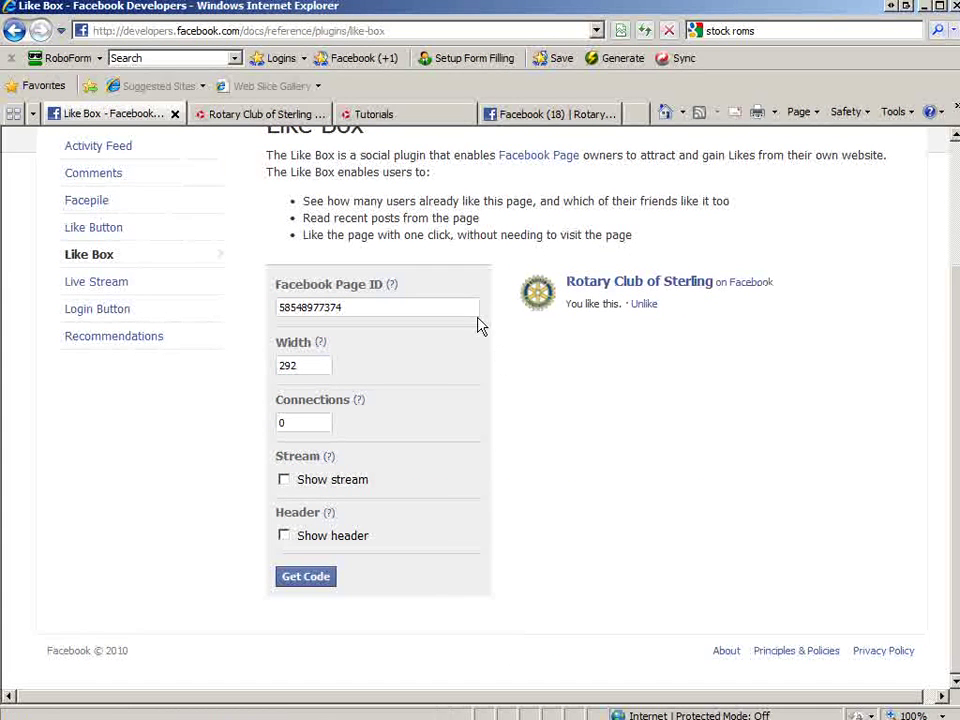
pyautogui.click(321, 308)
# Step: Generate the Like Box code and copy the iframe snippet
pyautogui.click(300, 577)
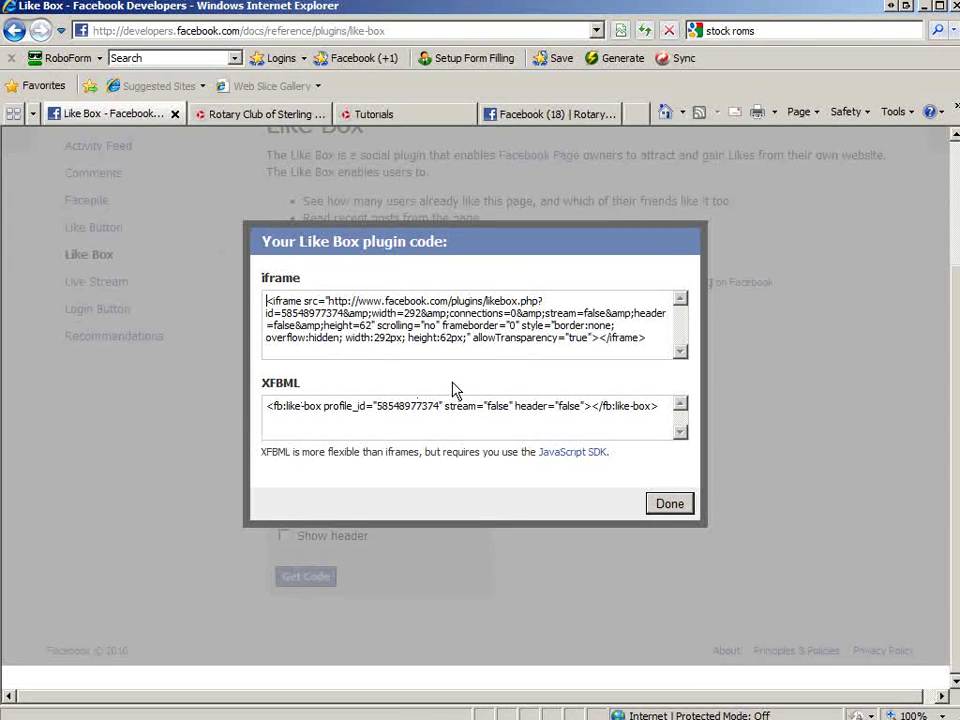
pyautogui.hotkey('ctrl', 'a')
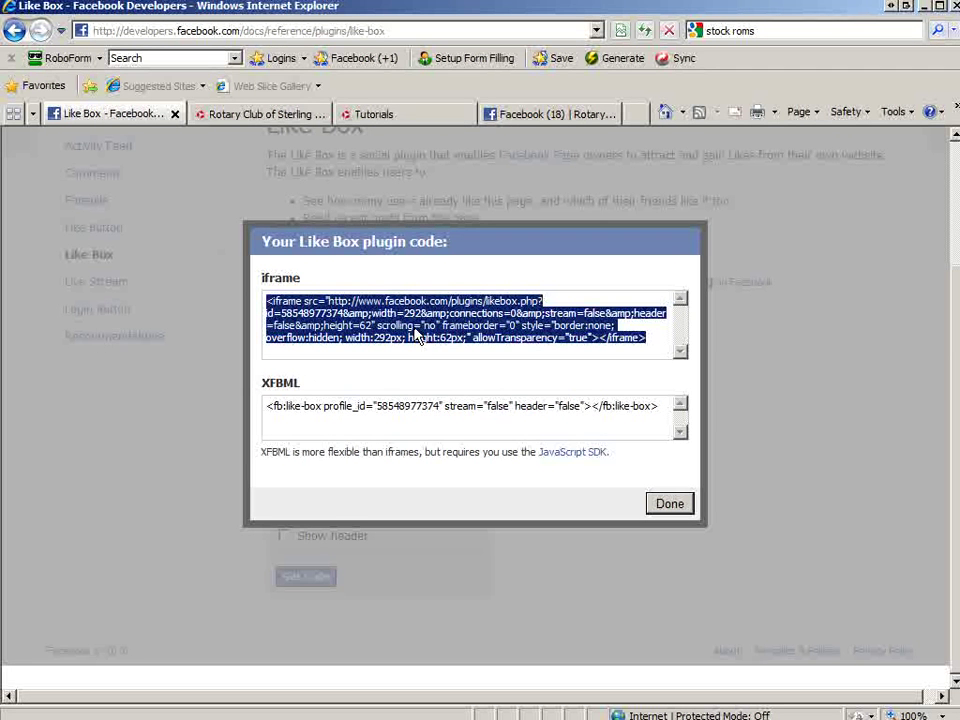
pyautogui.rightClick(418, 331)
pyautogui.click(446, 381)
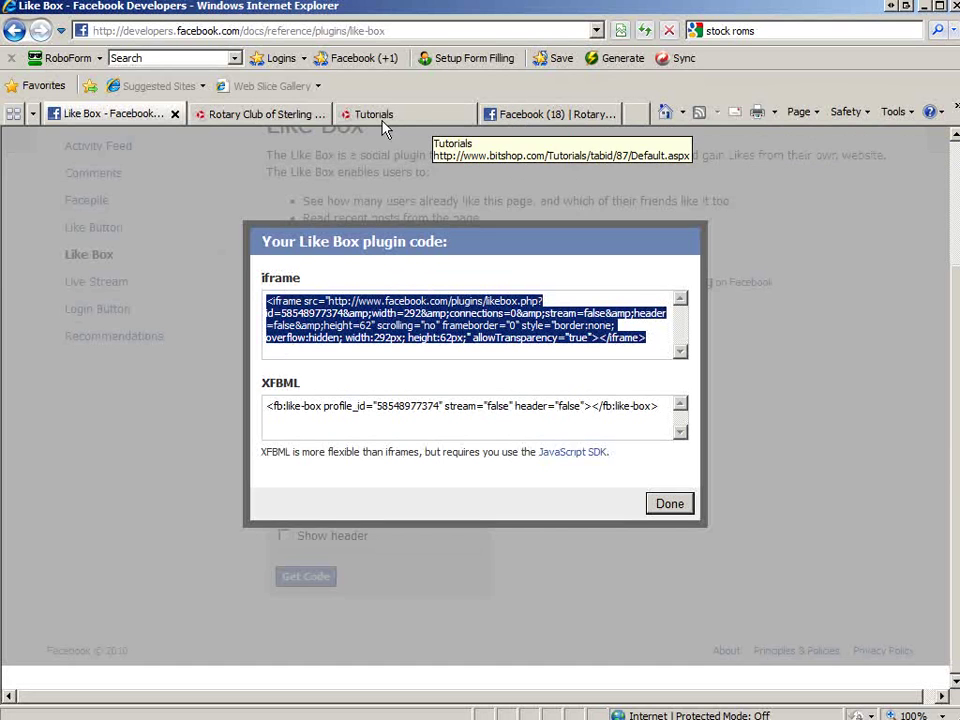
# Step: Paste the Like Box iframe code onto the empty footer line and save with Update
pyautogui.click(262, 118)
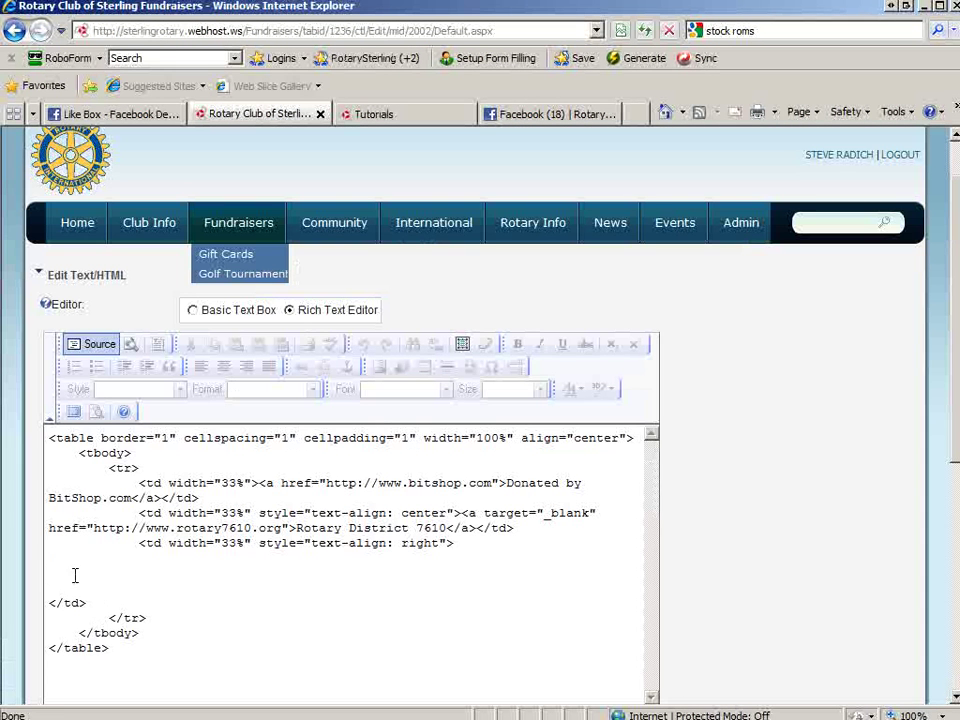
pyautogui.click(72, 572)
pyautogui.rightClick(71, 576)
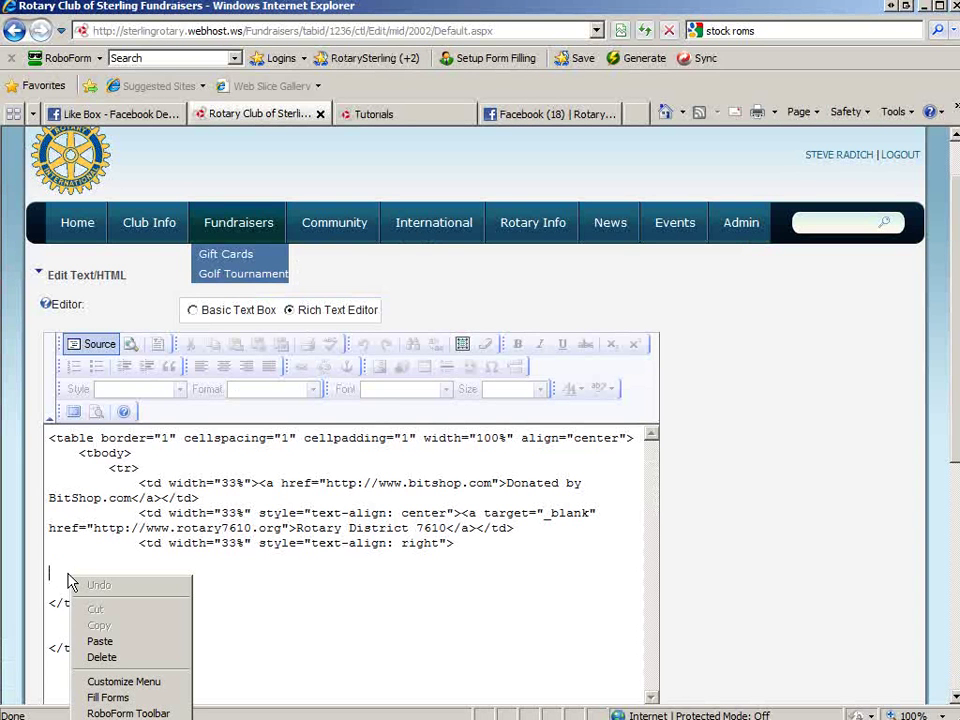
pyautogui.click(100, 641)
pyautogui.scroll(-3, 443, 638)
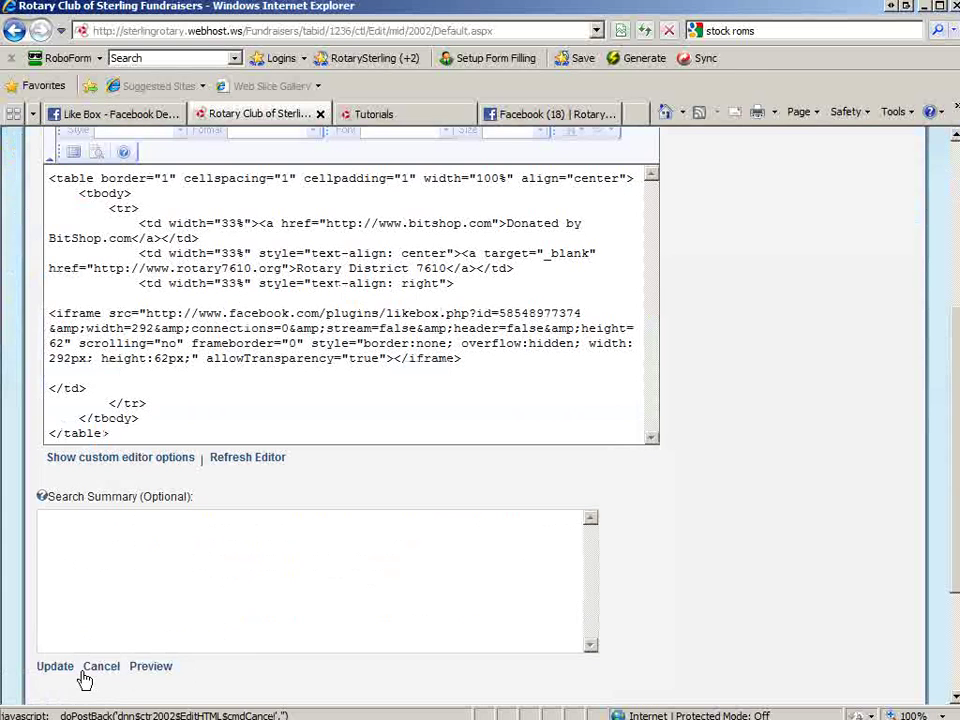
pyautogui.click(56, 667)
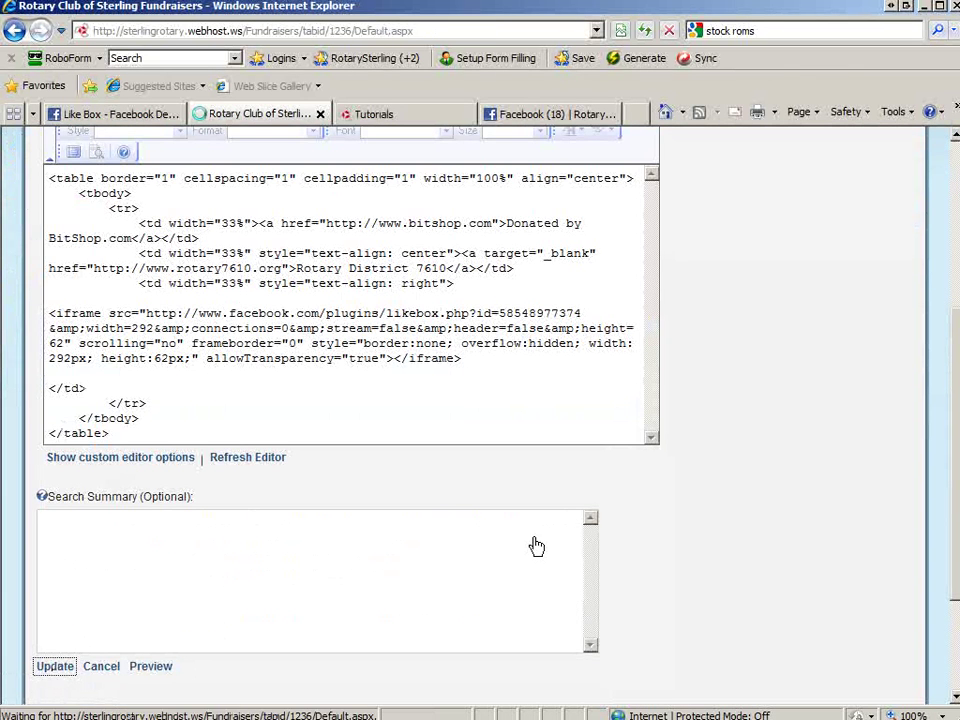
pyautogui.scroll(-10, 678, 545)
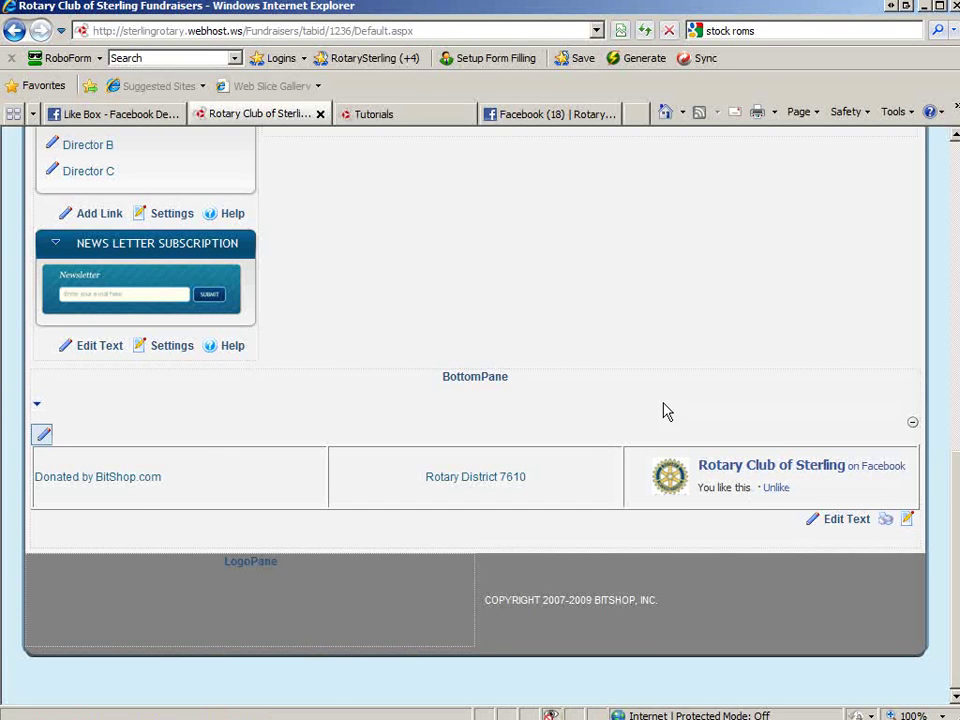
# Step: Log out of Facebook from the account menu on the club's Facebook page
pyautogui.click(548, 118)
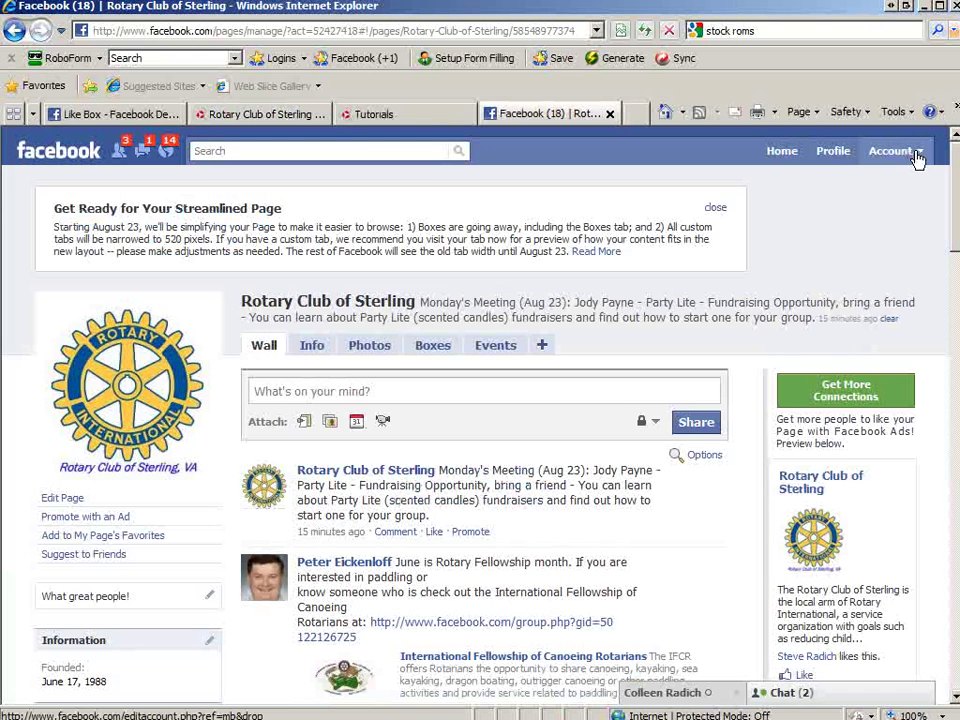
pyautogui.click(916, 152)
pyautogui.click(771, 370)
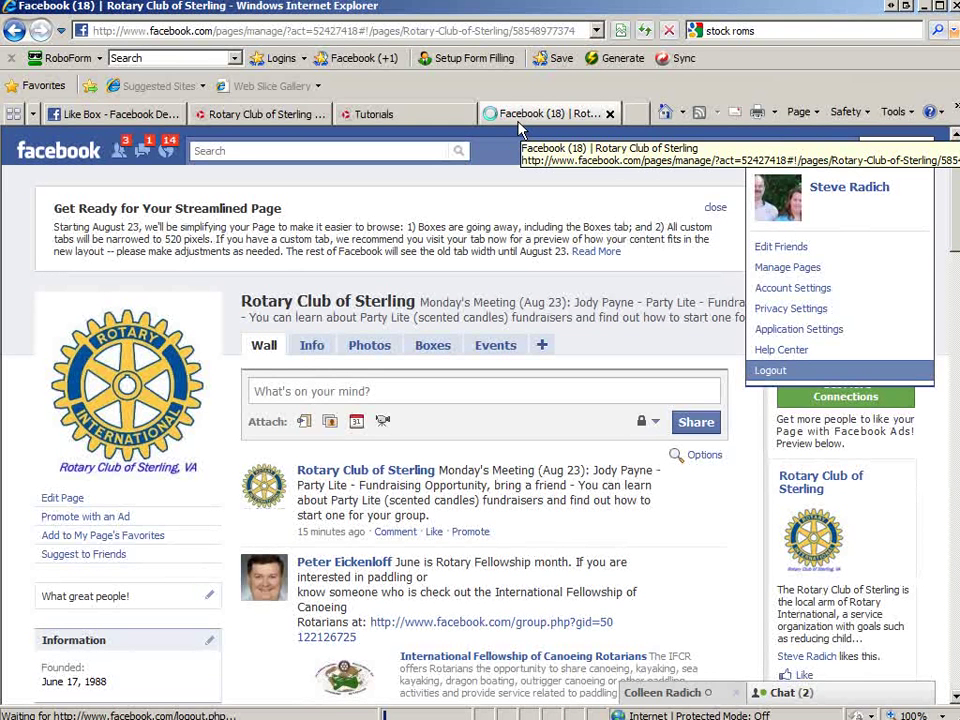
# Step: Dismiss the plugin code window, close the Like Box developer page, and return to the Rotary site
pyautogui.click(105, 114)
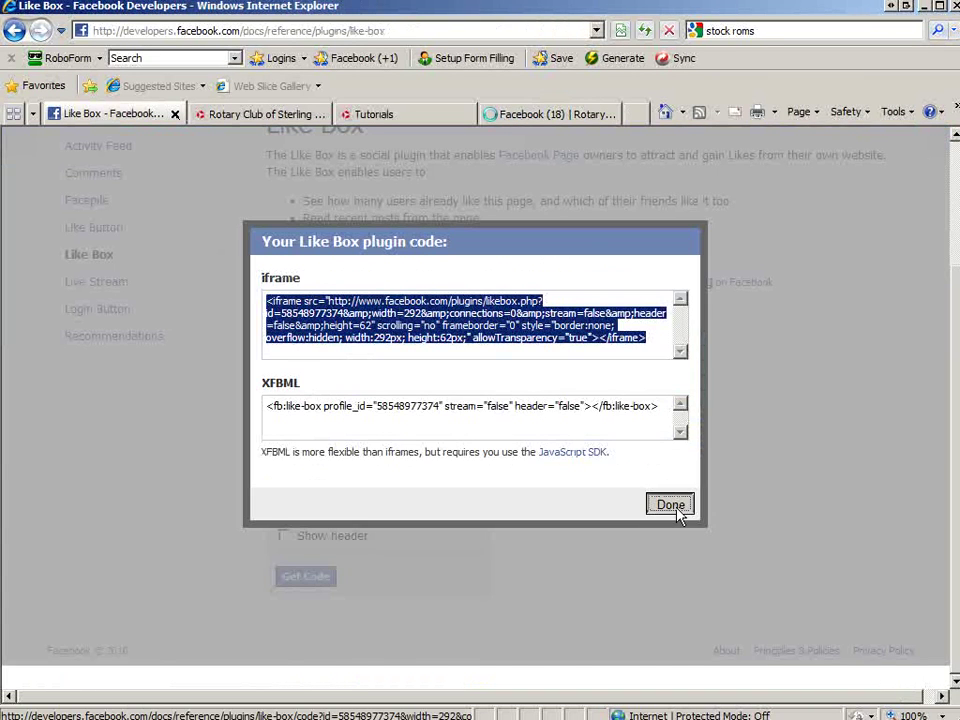
pyautogui.click(675, 507)
pyautogui.click(176, 116)
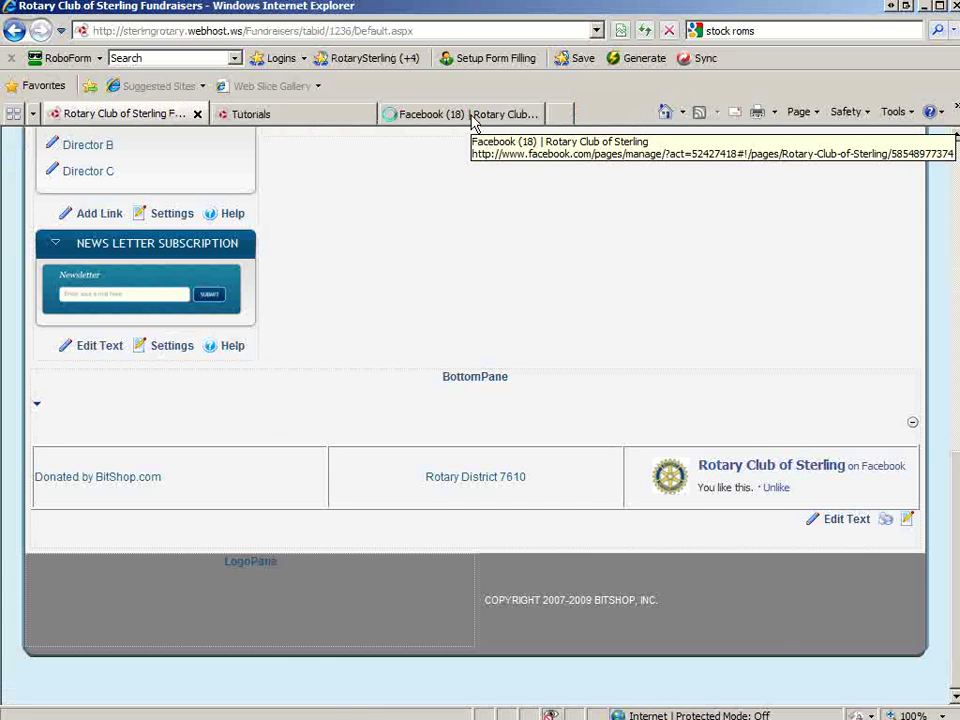
pyautogui.click(474, 116)
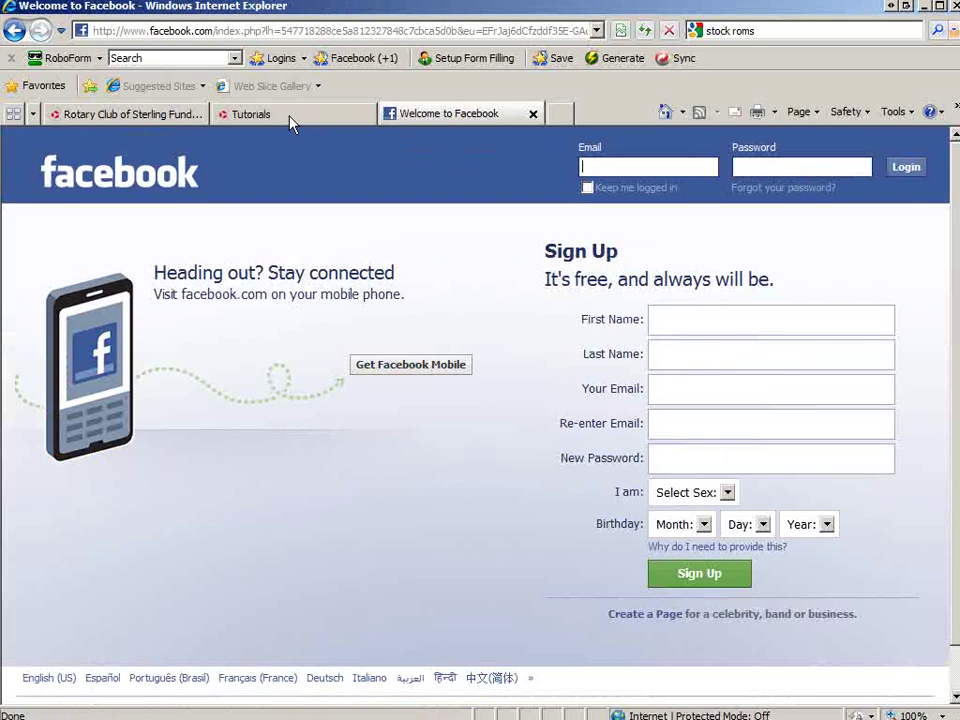
pyautogui.click(291, 116)
pyautogui.hotkey('ctrl', 'shift', 'Tab')
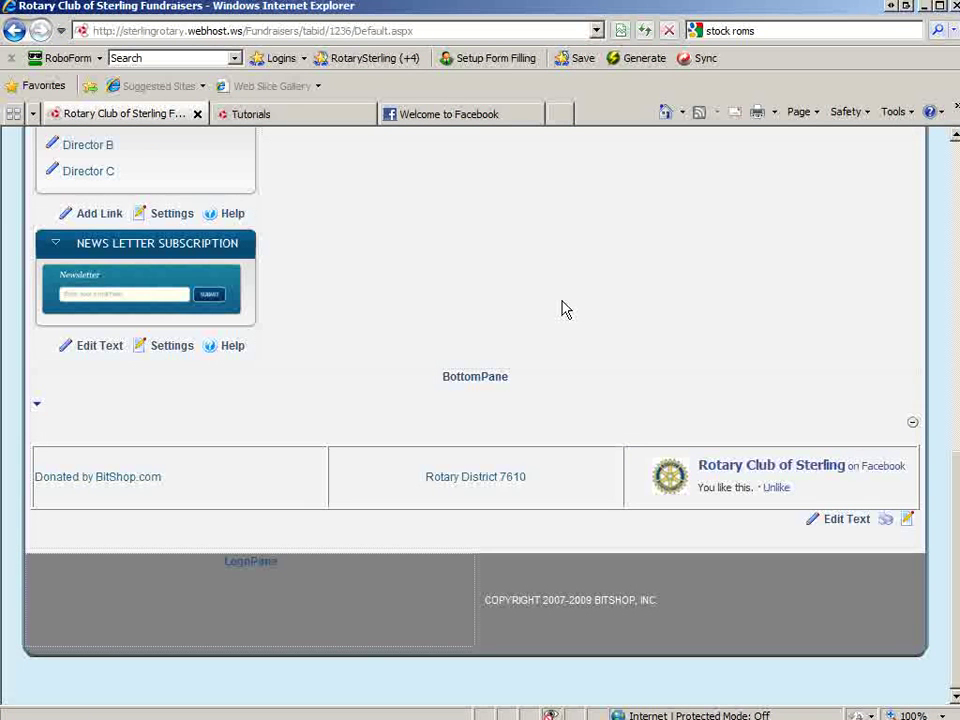
# Step: Reload the Rotary page, try Like in the footer box, and close the Facebook login popup
pyautogui.press('F5')
pyautogui.click(722, 489)
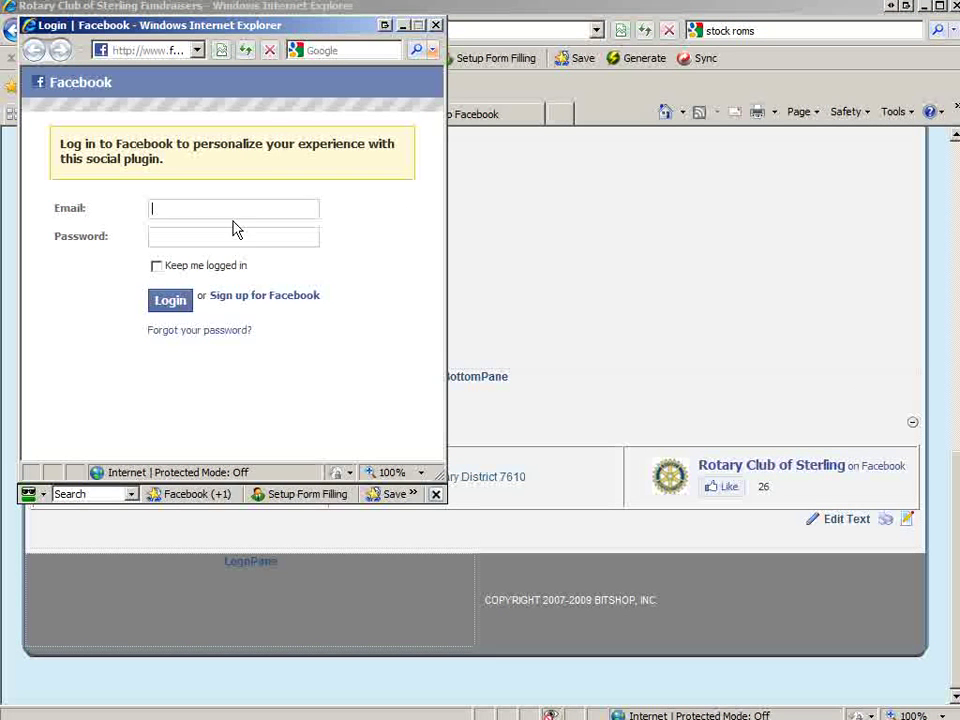
pyautogui.click(437, 27)
# Step: Open the club's Facebook page from the footer box, maximize it, then close it
pyautogui.click(780, 469)
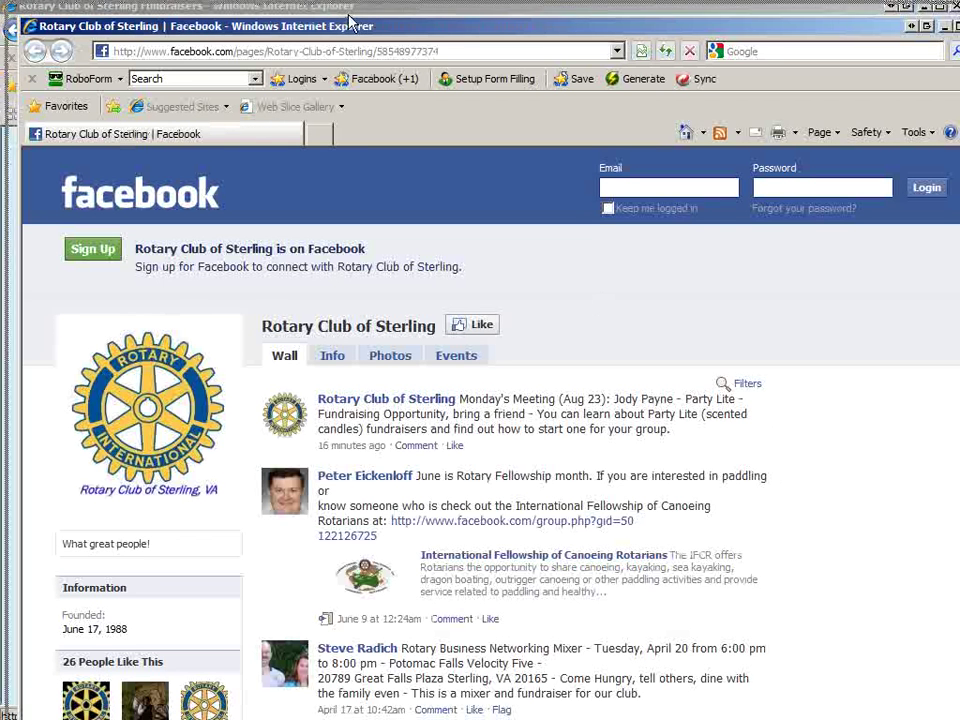
pyautogui.doubleClick(350, 20)
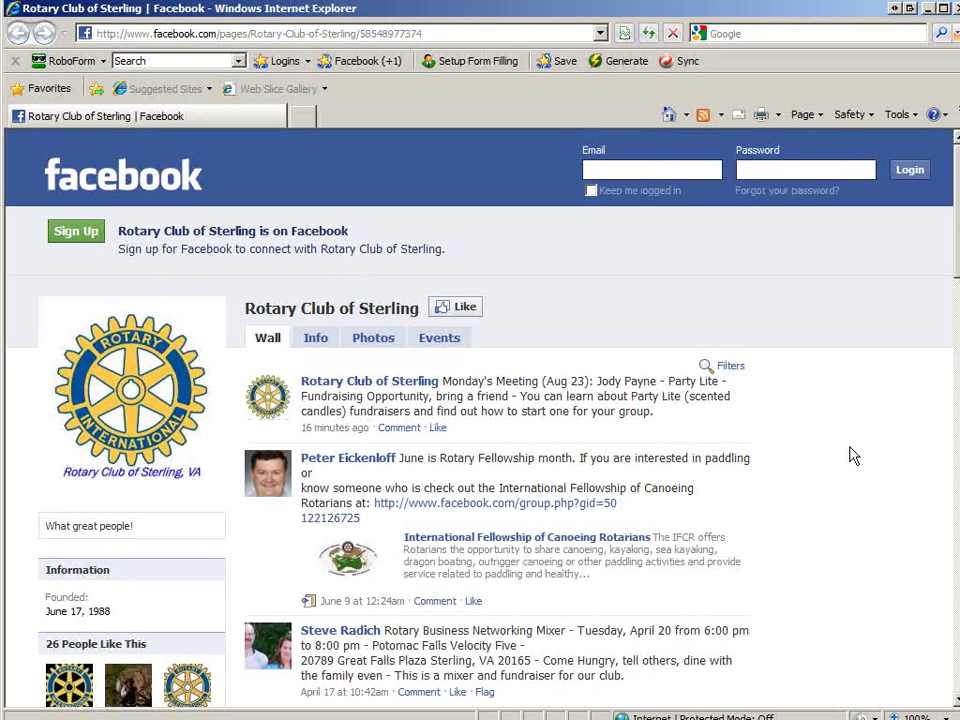
pyautogui.click(955, 8)
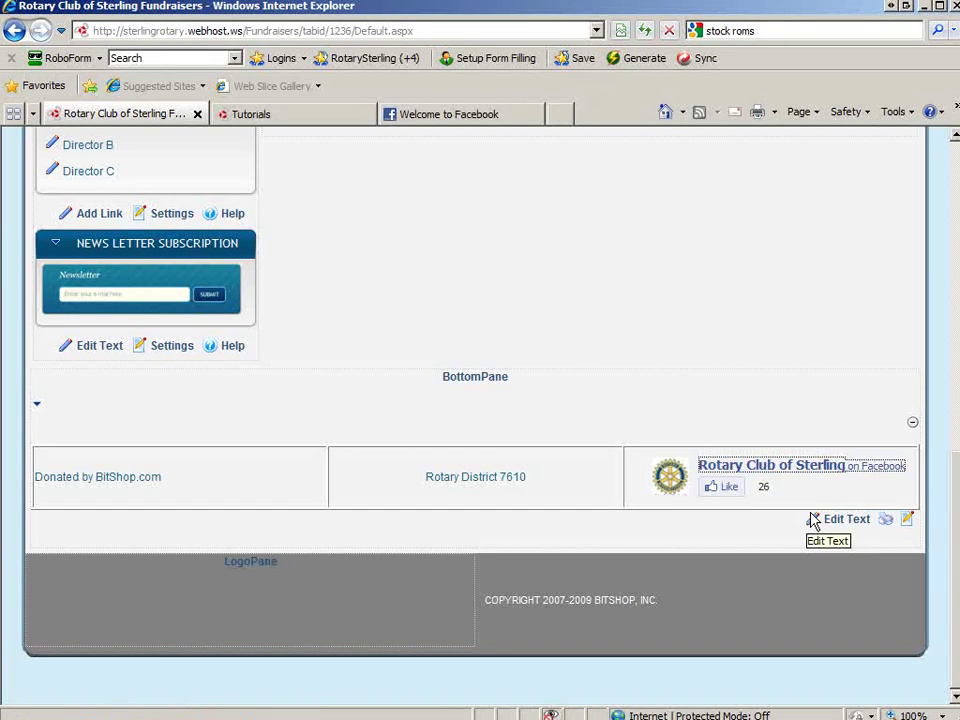
# Step: Review the footer Like Box on the Rotary Fundraisers page, then switch to the BitShop Tutorials page
pyautogui.scroll(1, 681, 343)
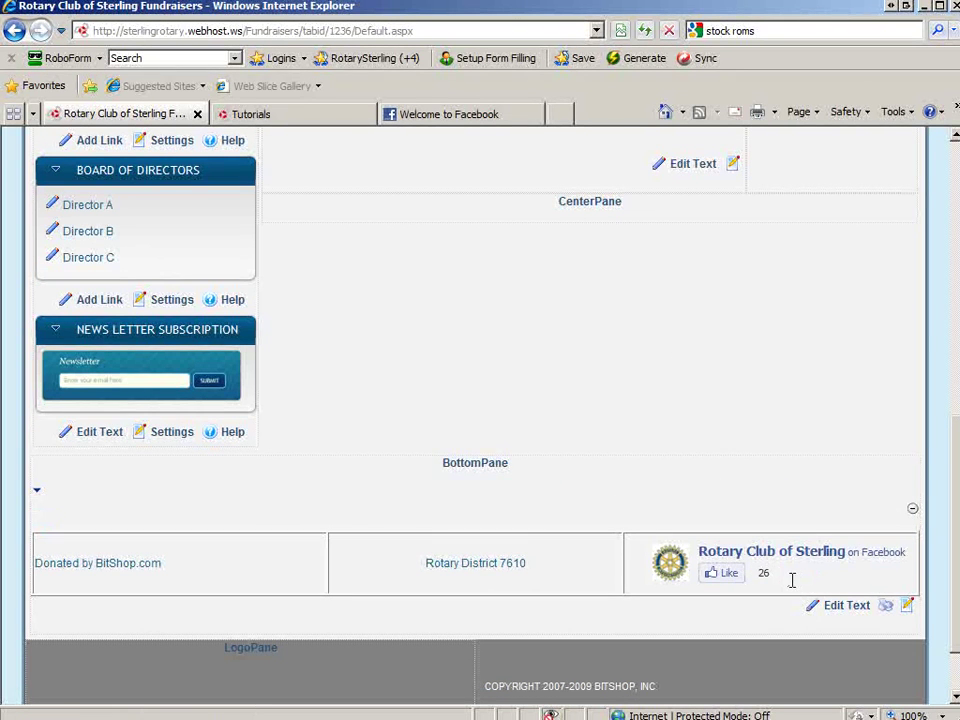
pyautogui.scroll(1, 791, 580)
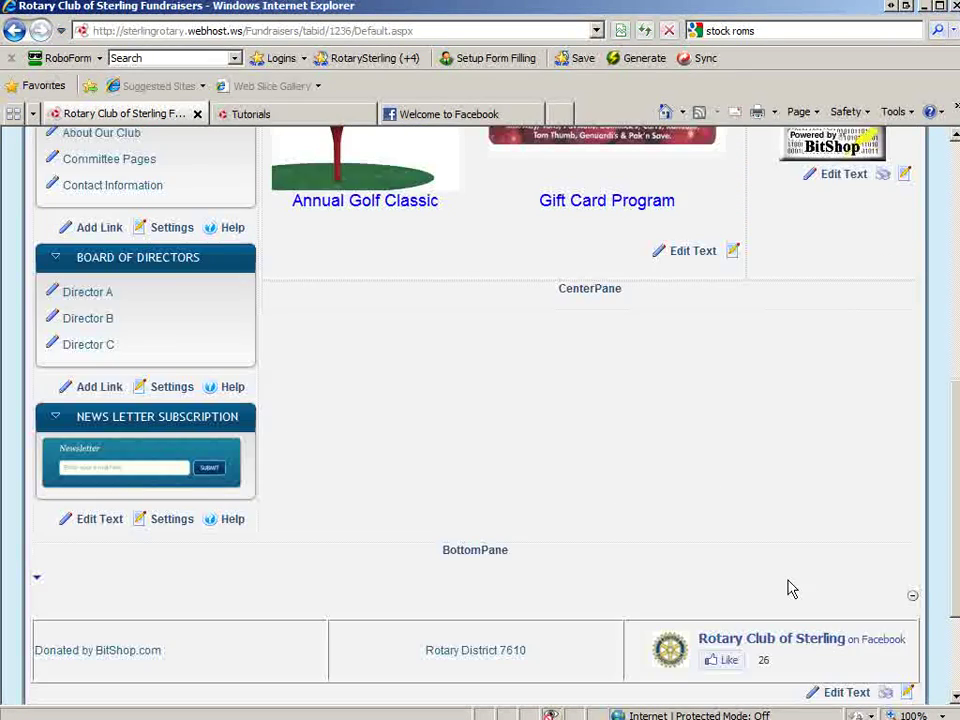
pyautogui.scroll(-2, 789, 586)
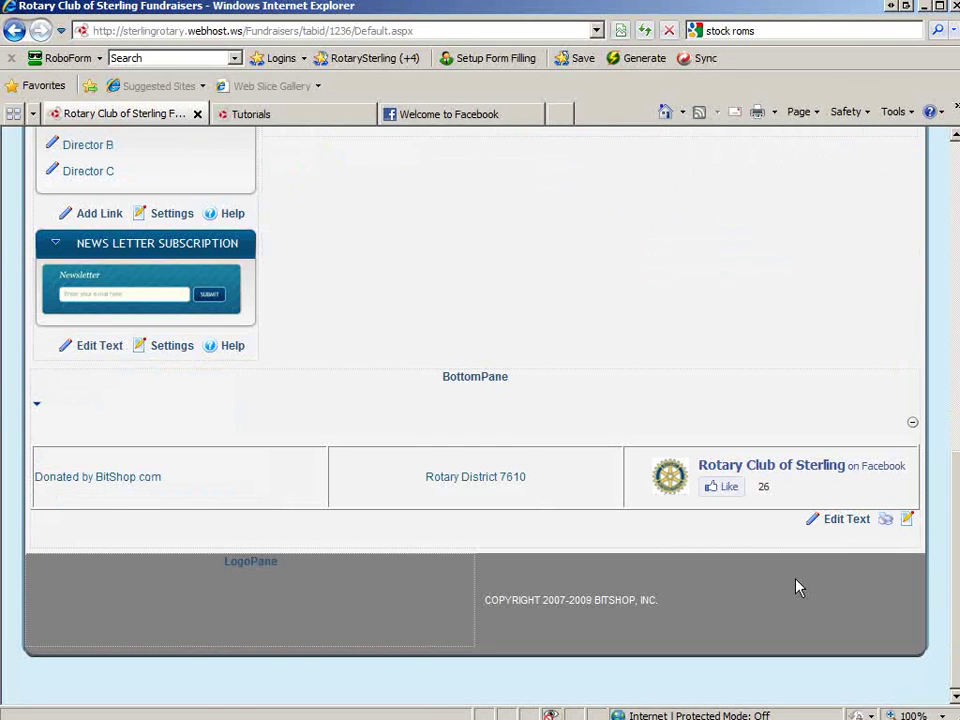
pyautogui.scroll(1, 797, 587)
pyautogui.click(300, 113)
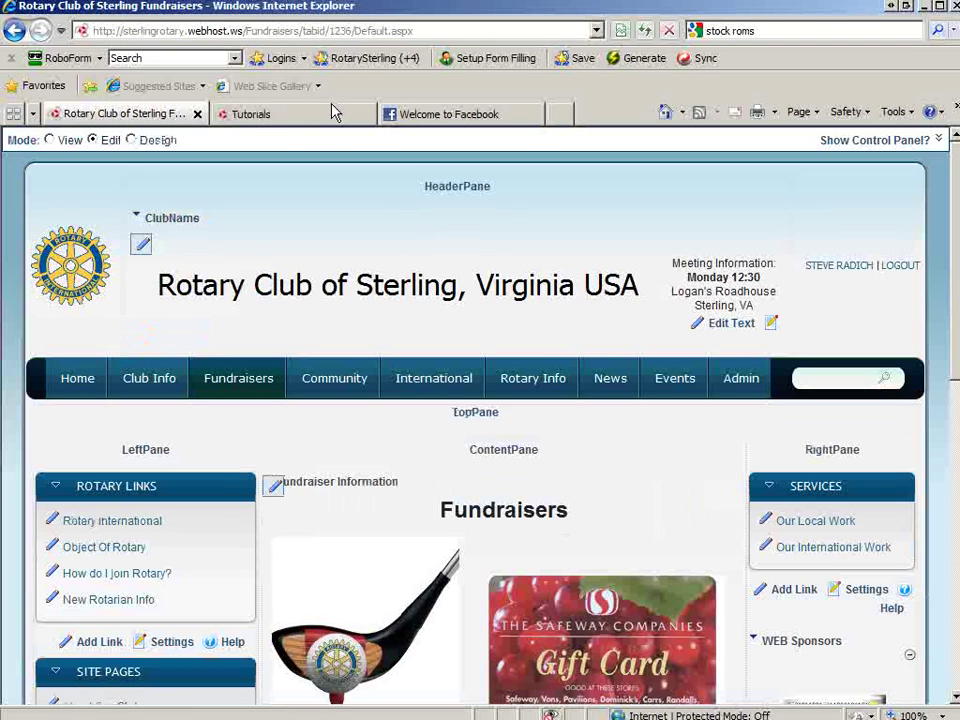